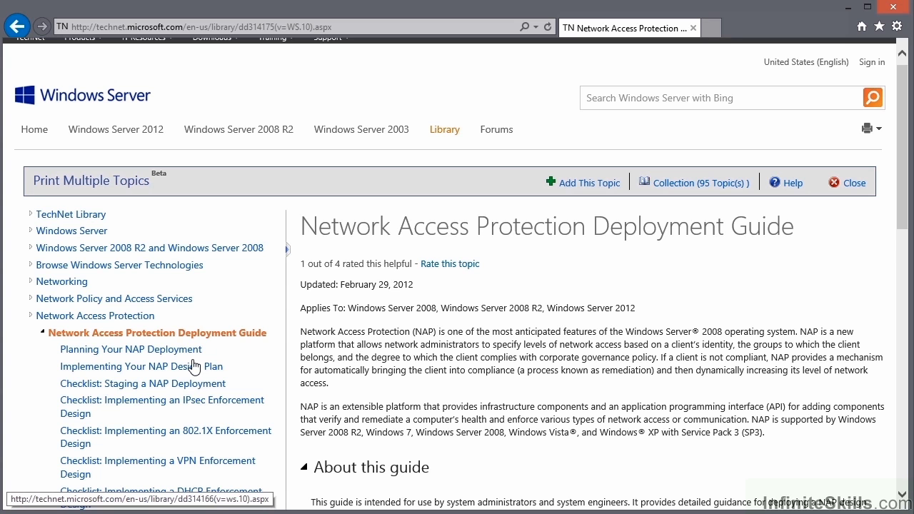
Step: Review the Windows Security Health Validator Default Configuration: firewall, antivirus, antispyware and automatic-update checks enabled
scroll(193, 365, "down", 3)
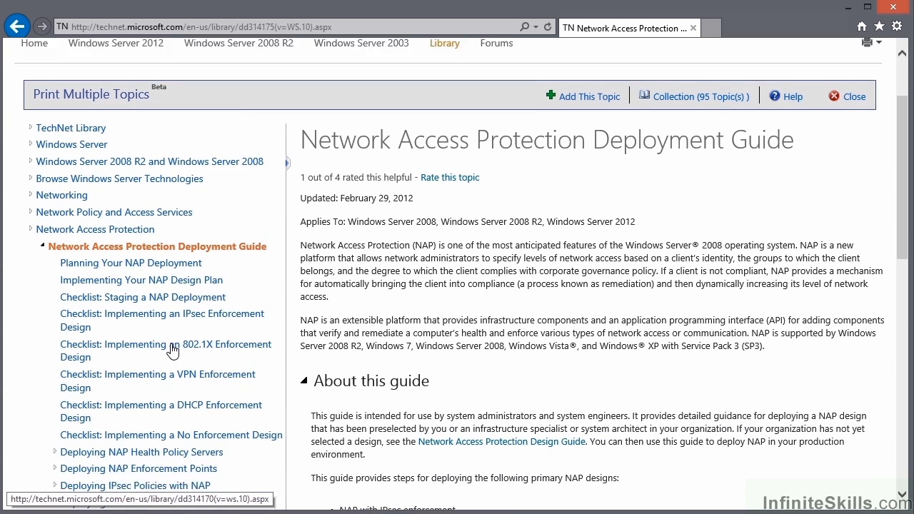
scroll(171, 355, "down", 1)
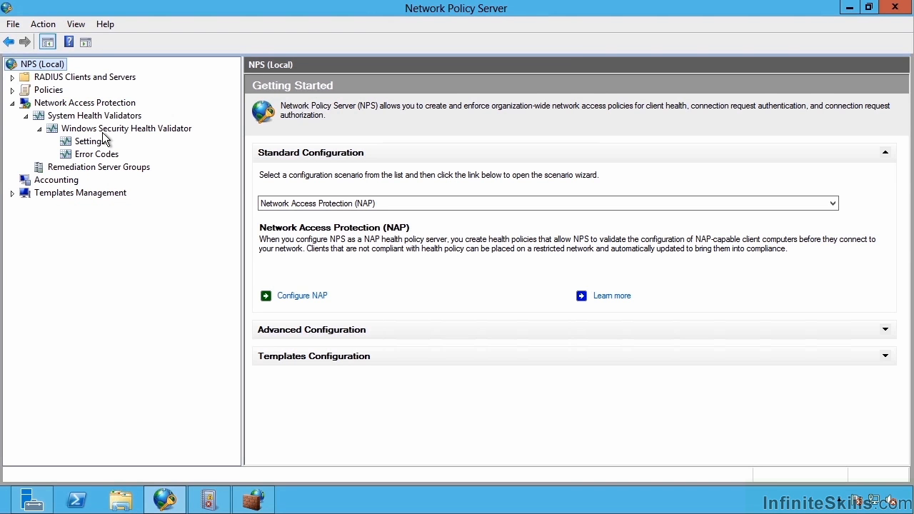
left_click(100, 130)
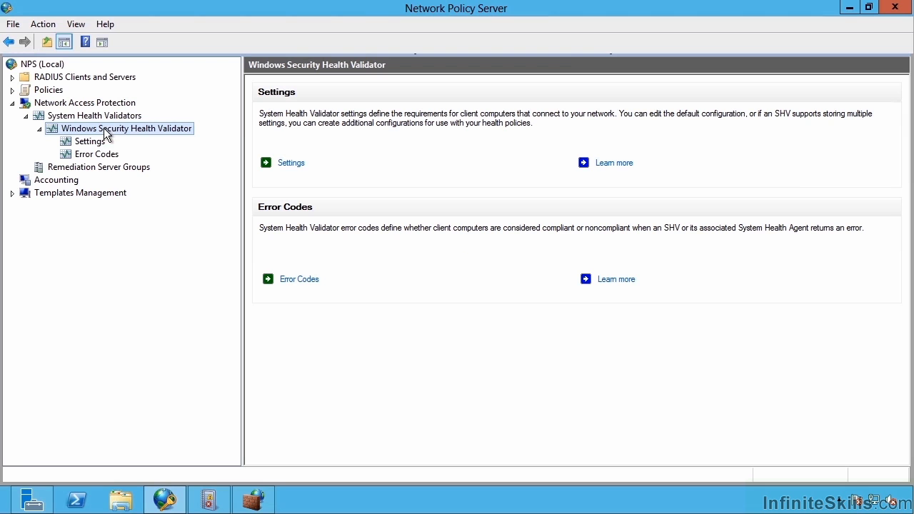
left_click(289, 165)
left_click(305, 169)
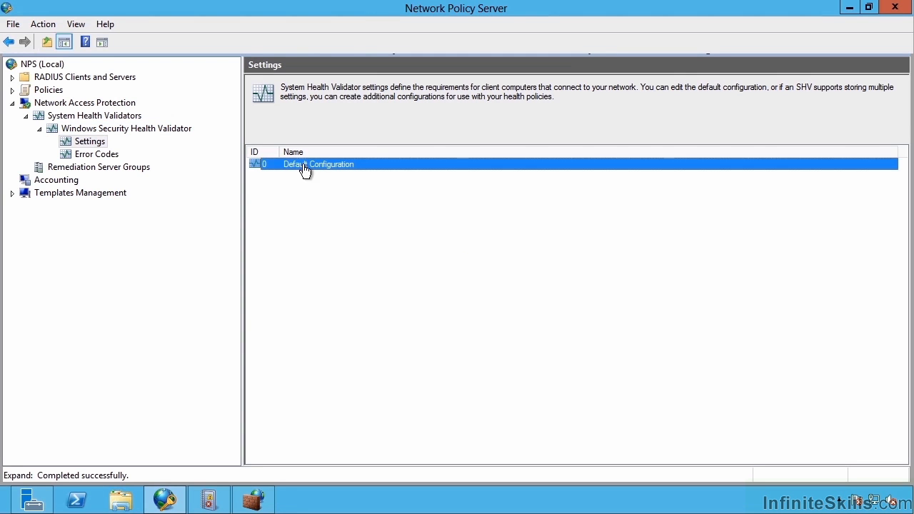
double_click(307, 168)
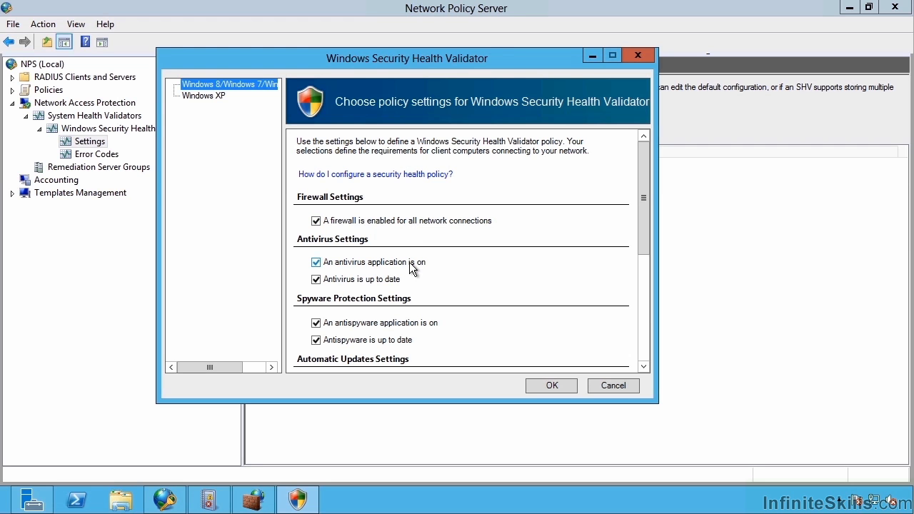
left_click_drag(645, 230, 645, 269)
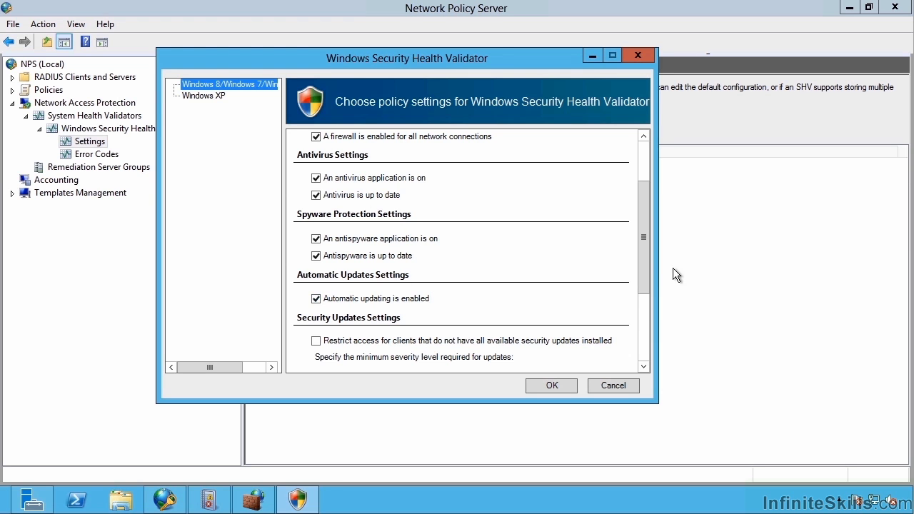
left_click_drag(646, 270, 648, 316)
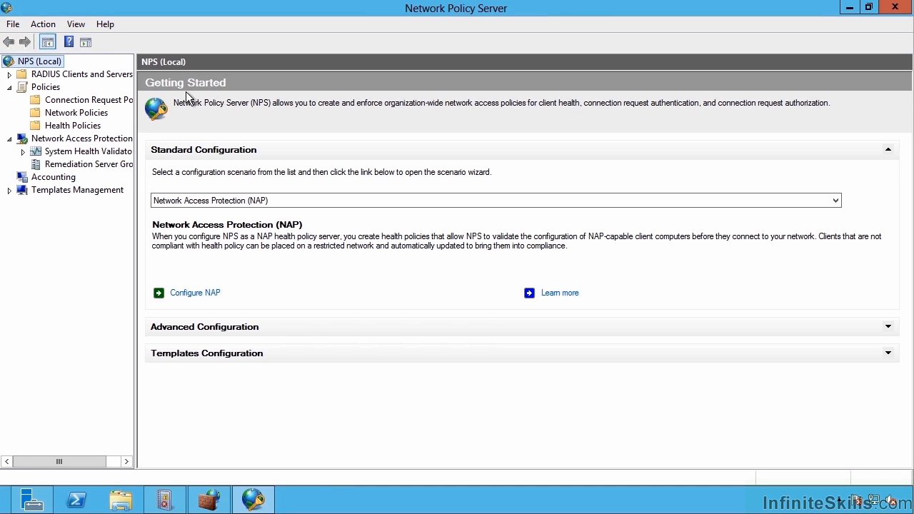
Step: Browse to Health Policies, start a new health policy, then cancel it
left_click(45, 87)
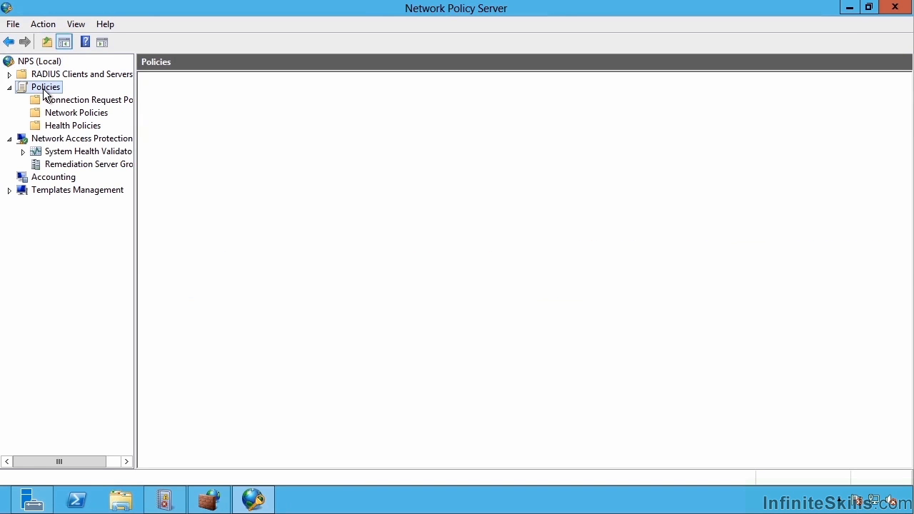
left_click(70, 126)
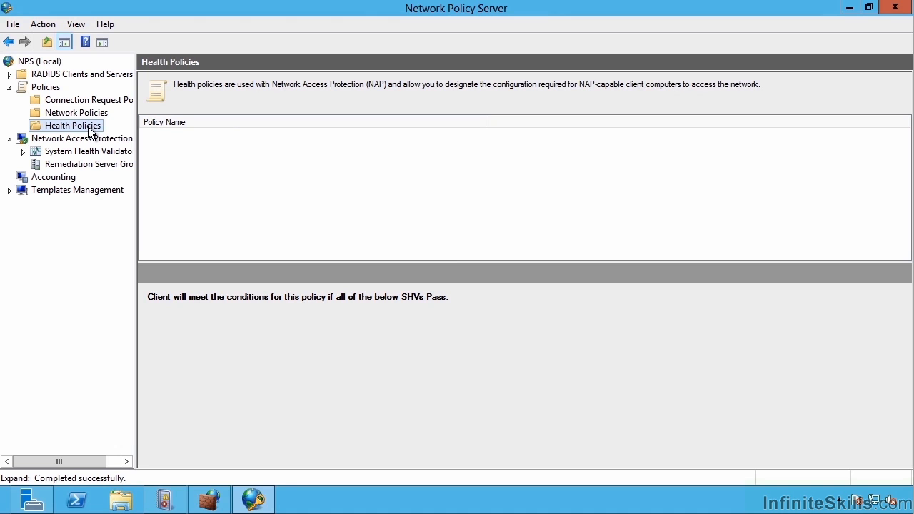
right_click(89, 129)
left_click(110, 136)
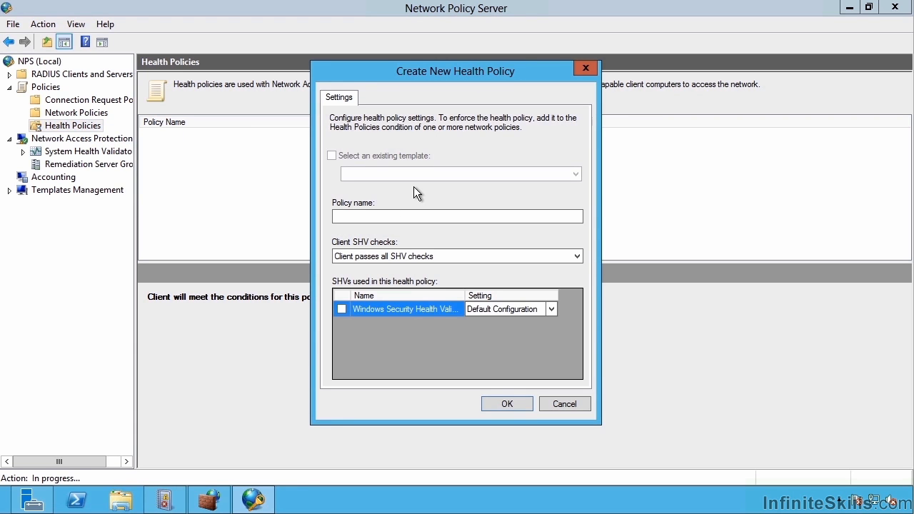
left_click(557, 402)
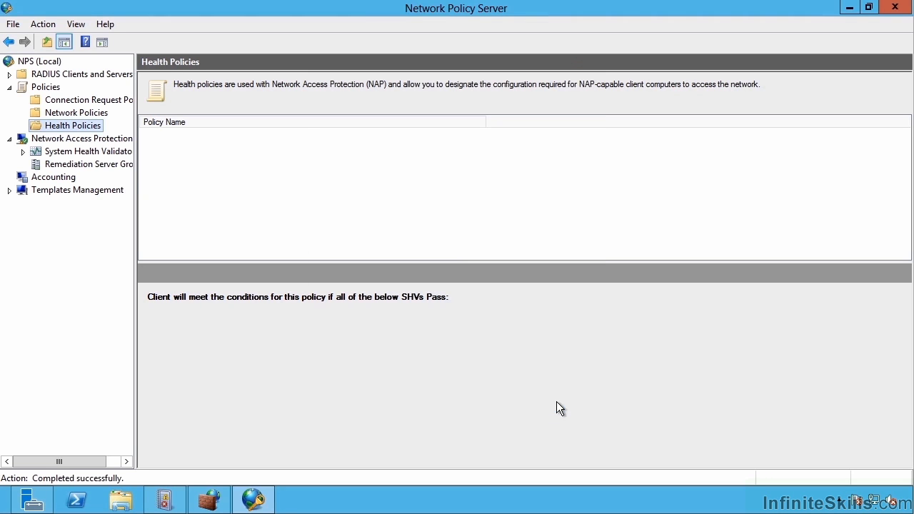
left_click(10, 190)
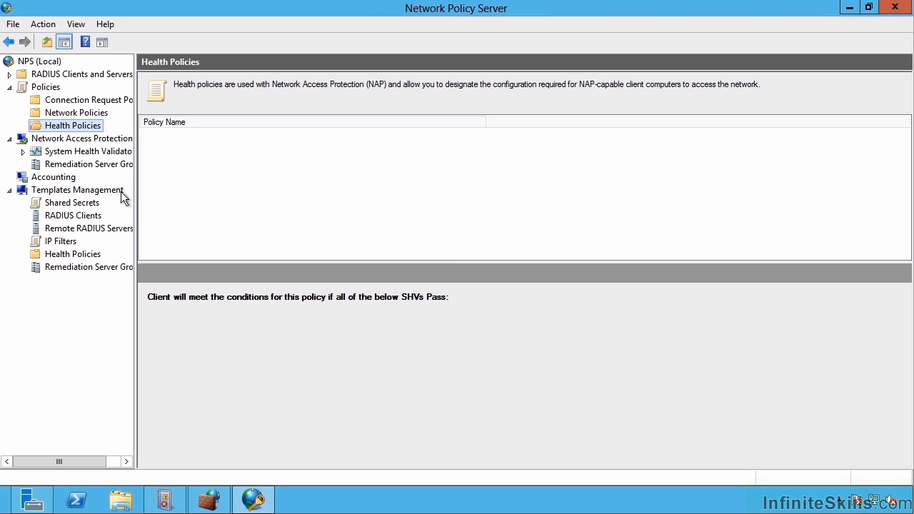
Step: Create health policy 'DHCP Check' requiring all SHV checks, using the validator's Default Configuration
right_click(72, 125)
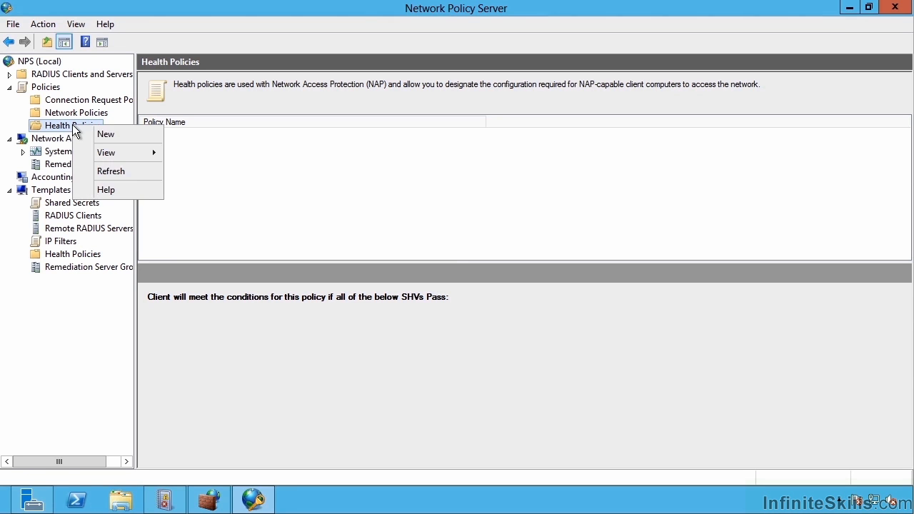
left_click(101, 134)
left_click(386, 217)
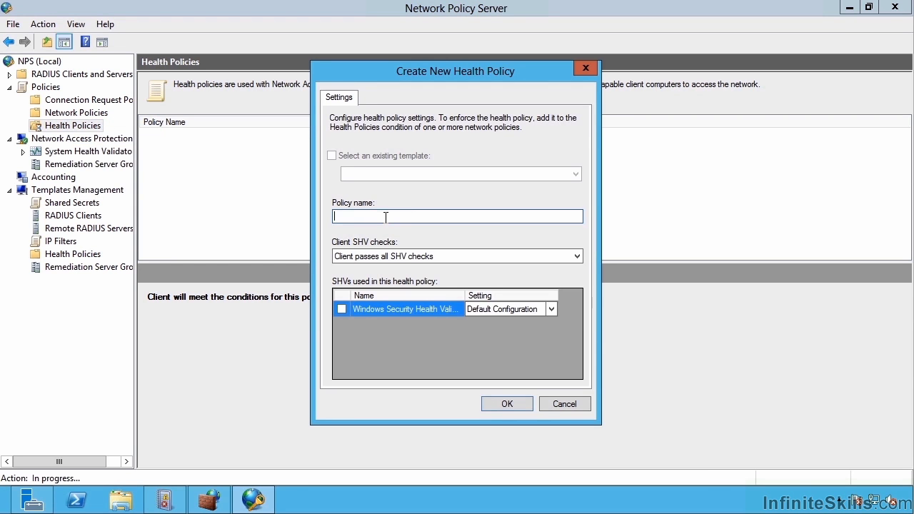
type("DHCP Check")
left_click(412, 256)
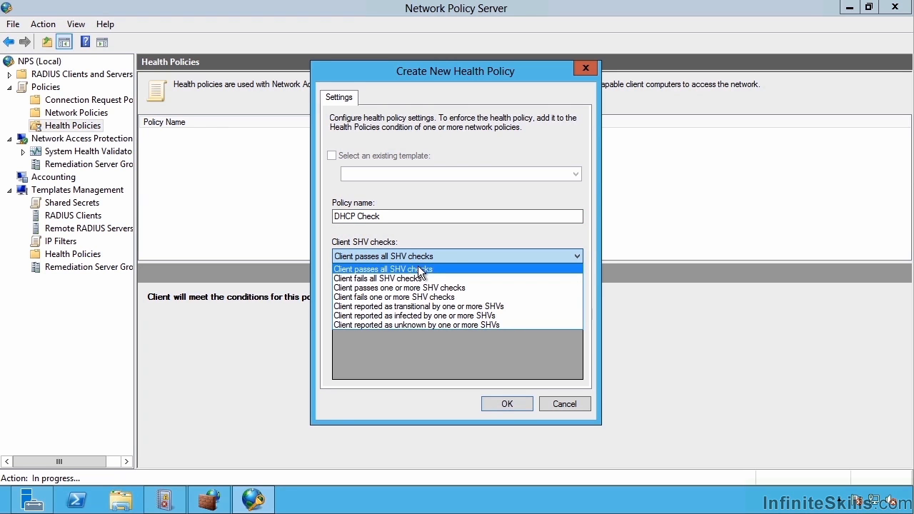
left_click(420, 268)
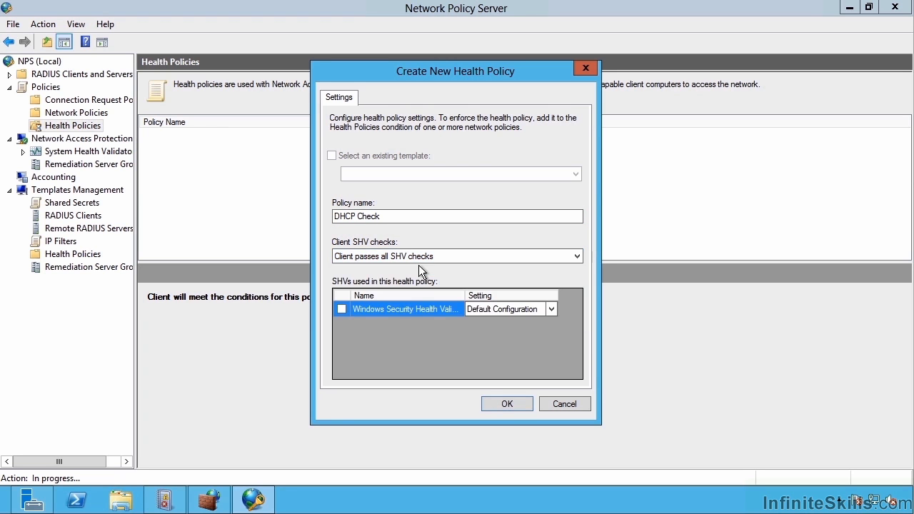
left_click(341, 308)
left_click(552, 309)
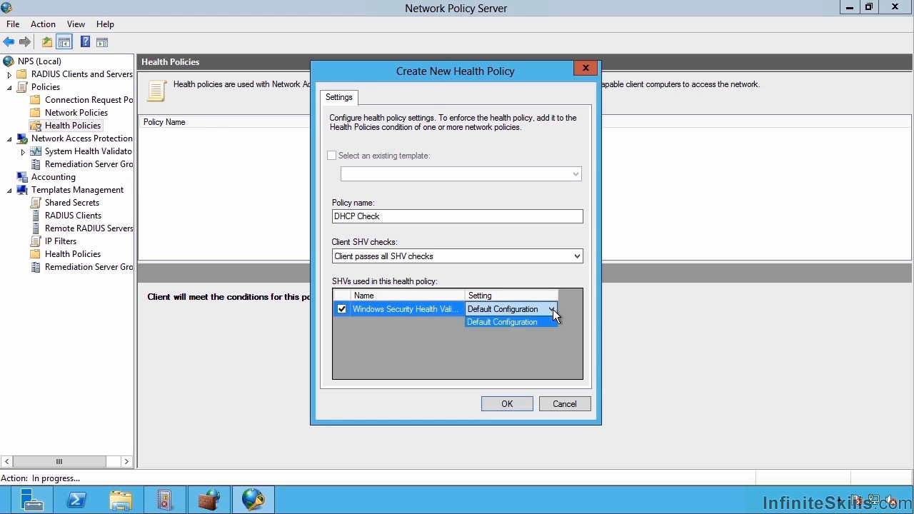
left_click(511, 320)
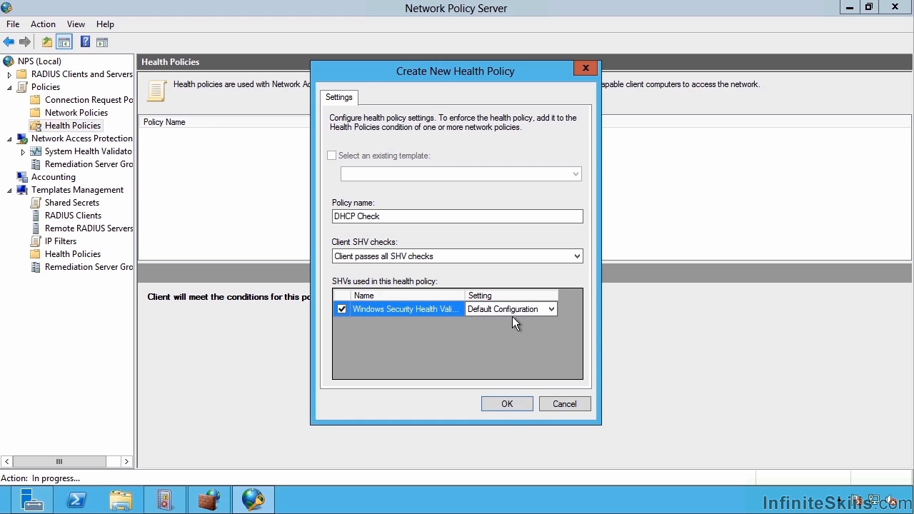
left_click(506, 404)
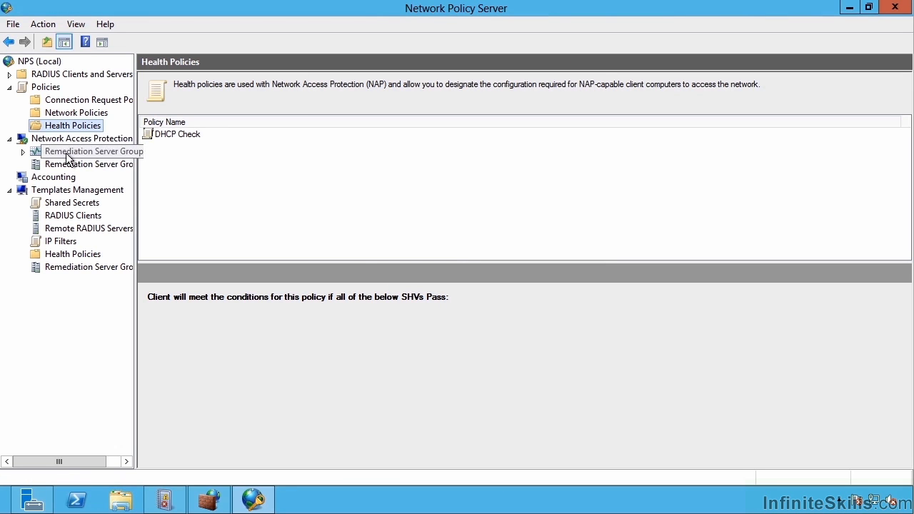
Step: Add health policy 'DHCP Check Fail' for clients failing one or more Windows SHV checks, then show Network Policies
left_click(23, 152)
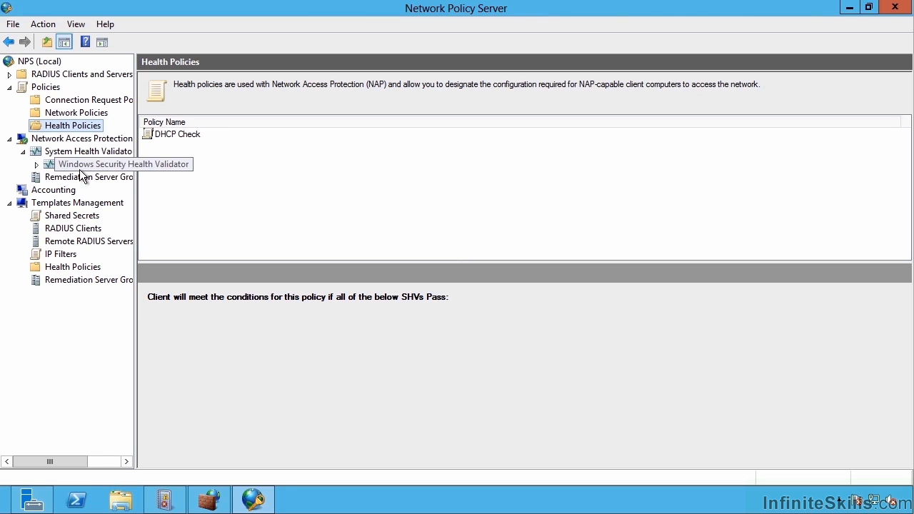
right_click(80, 125)
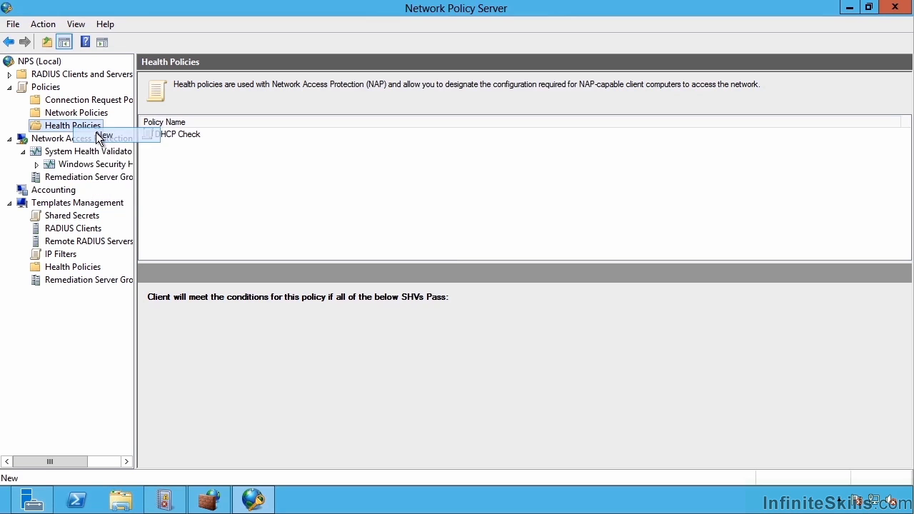
left_click(94, 134)
left_click(391, 216)
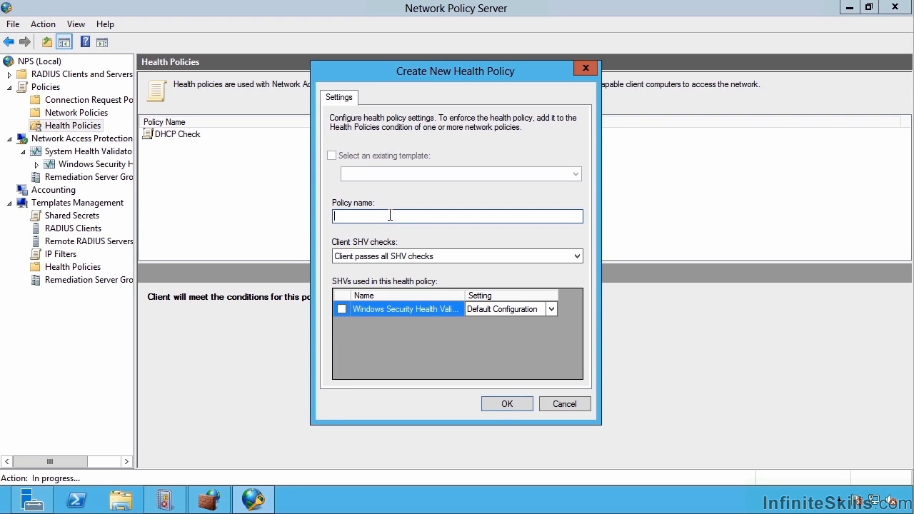
type("DHCP Check Fail")
left_click(389, 255)
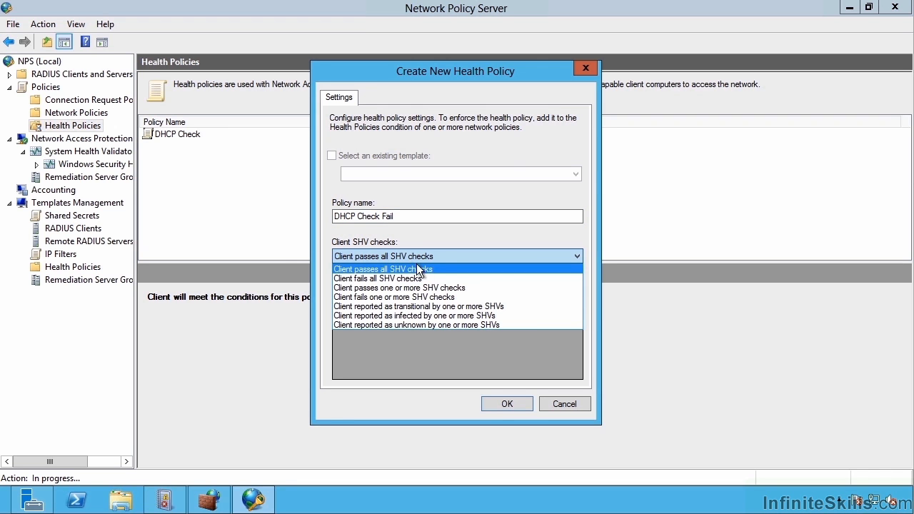
left_click(425, 296)
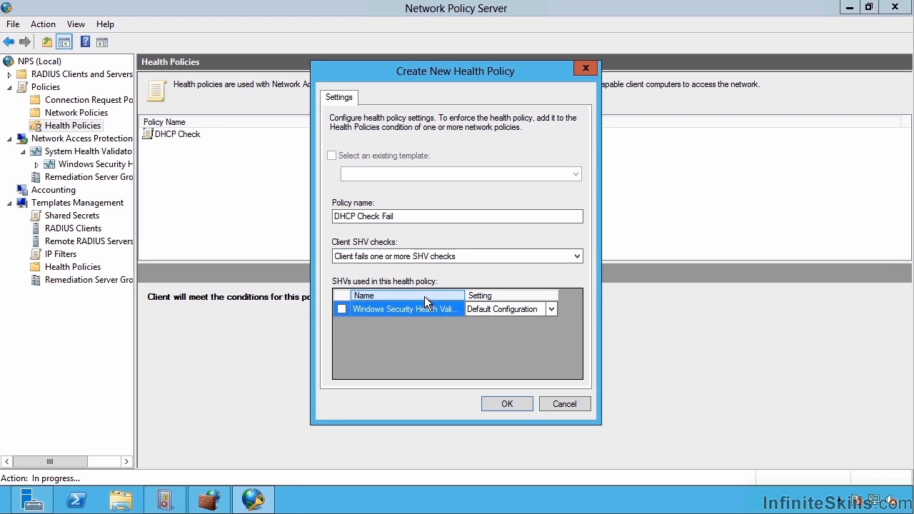
left_click(342, 309)
left_click(505, 402)
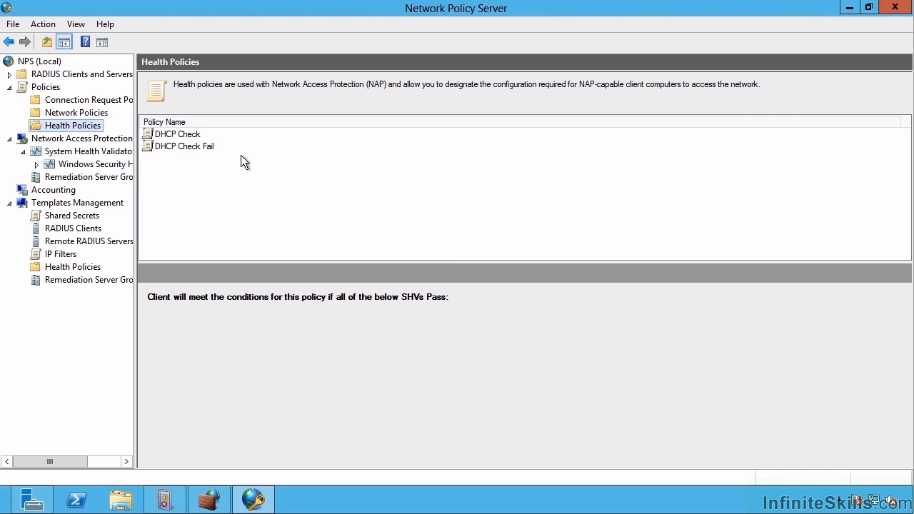
left_click(71, 115)
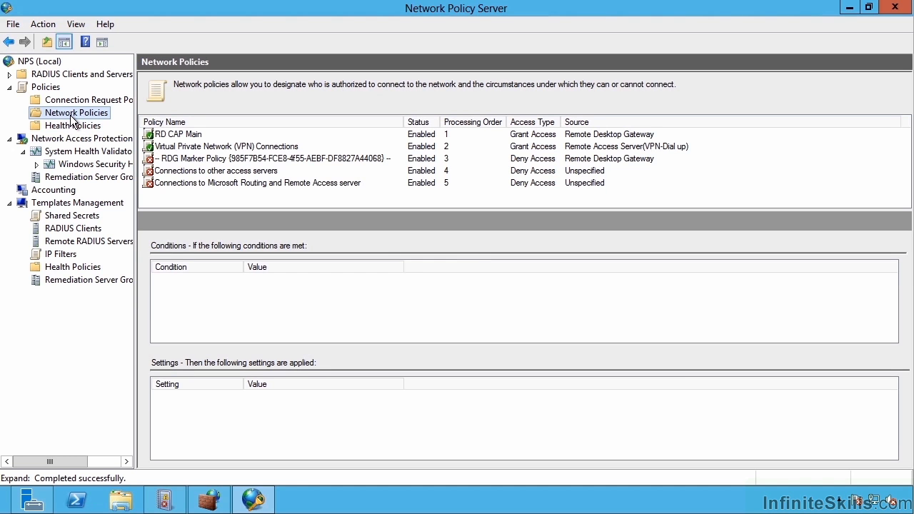
Step: Start a new network policy named 'DHCP Compliant Full Access'
right_click(74, 114)
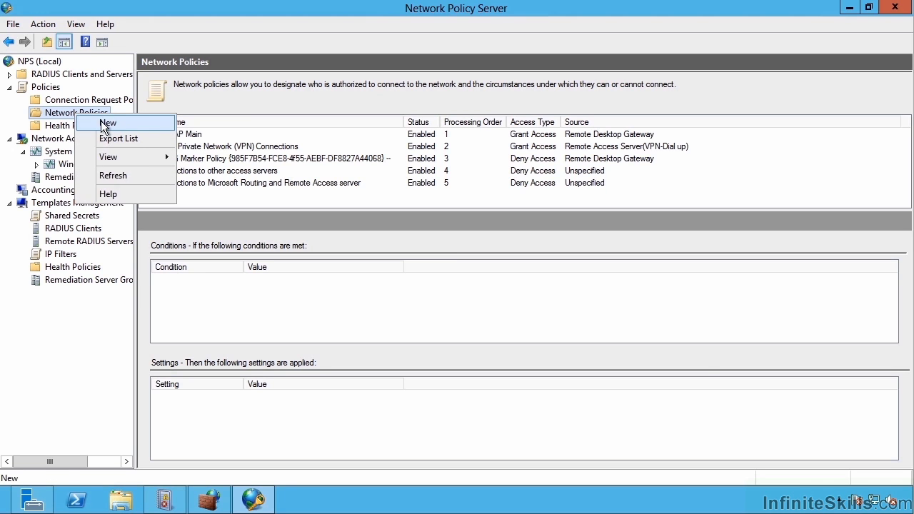
left_click(107, 123)
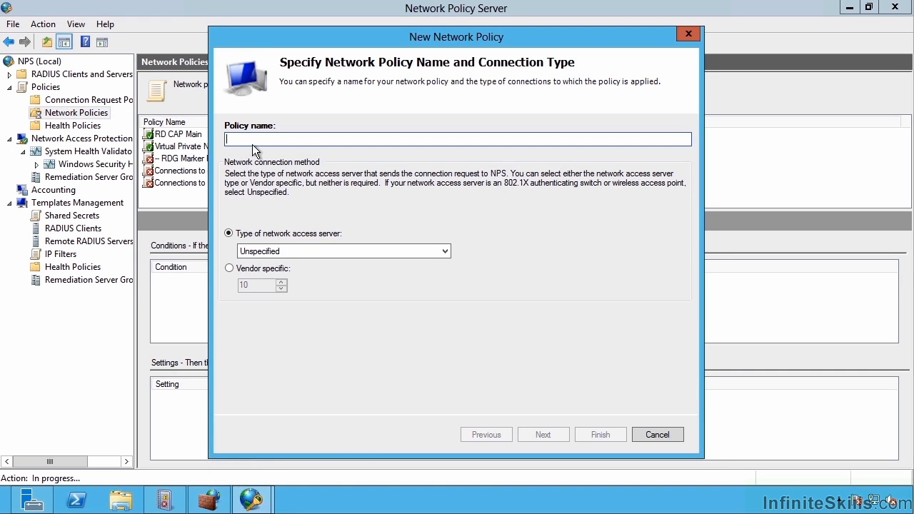
type("DHCP Compliant ")
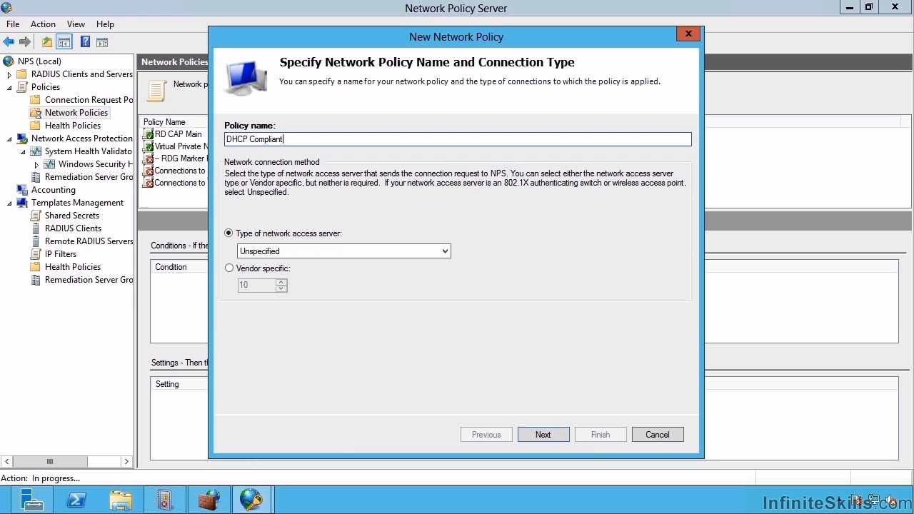
type("Full Access")
left_click(543, 433)
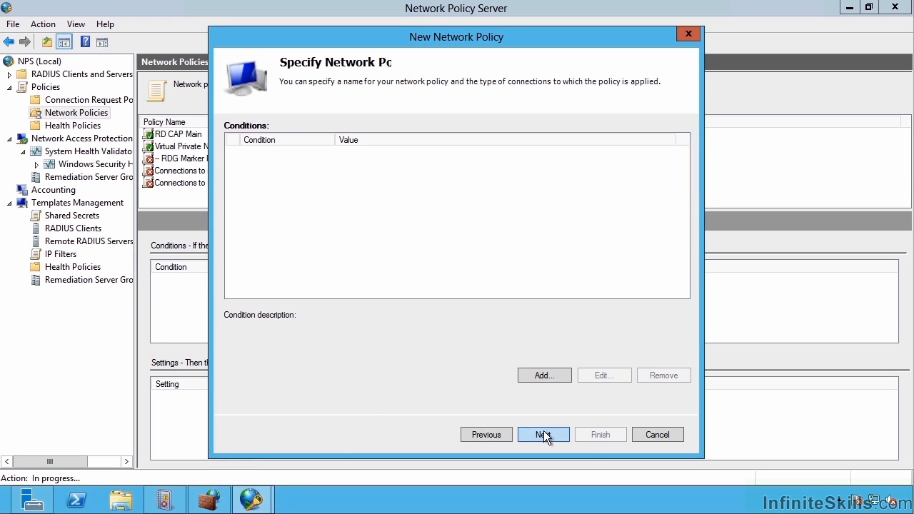
Step: Add a Health Policies condition set to DHCP Check
left_click(546, 374)
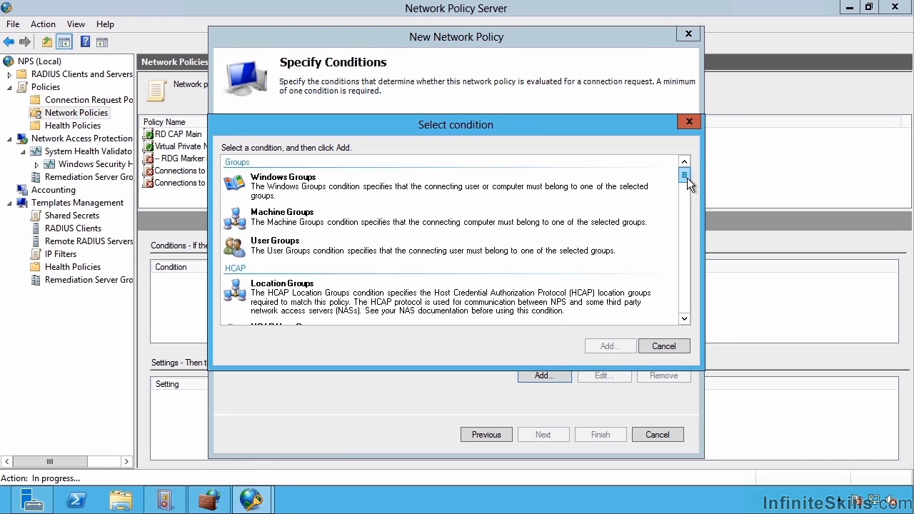
left_click_drag(688, 181, 691, 218)
left_click(276, 202)
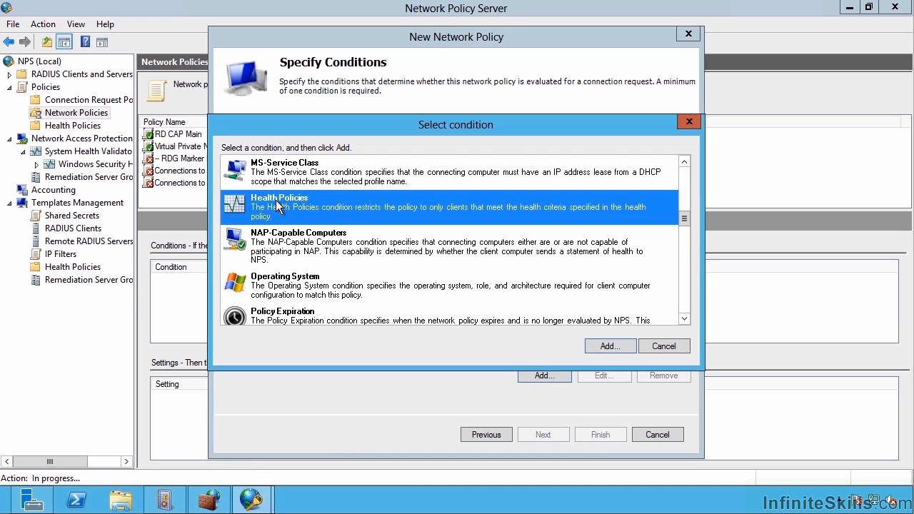
left_click(609, 347)
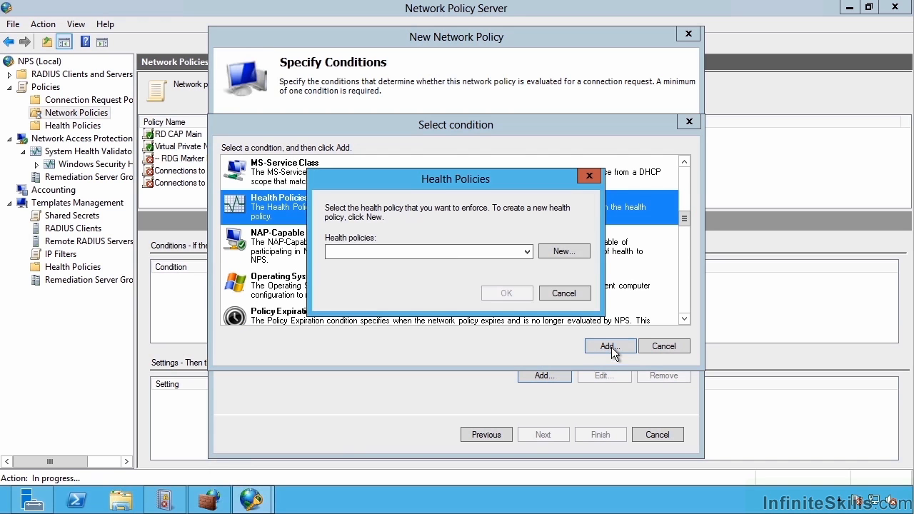
left_click(530, 252)
left_click(353, 267)
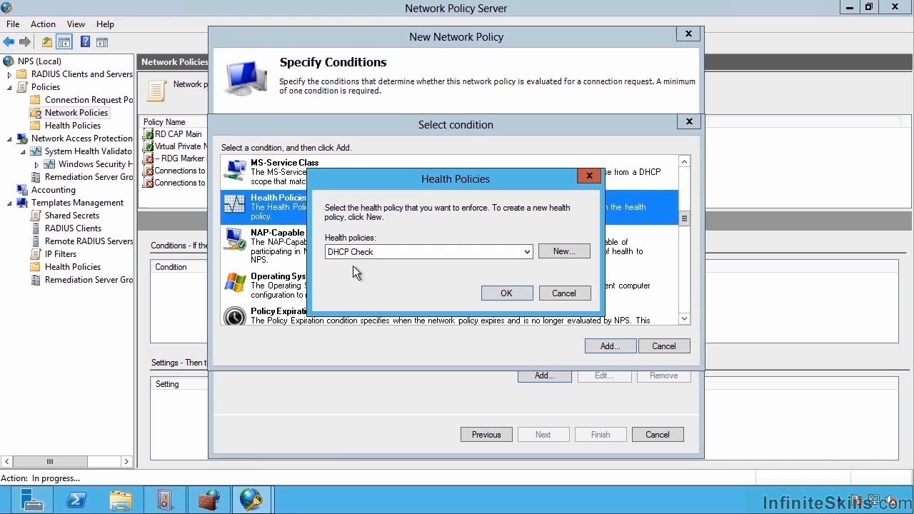
left_click(504, 294)
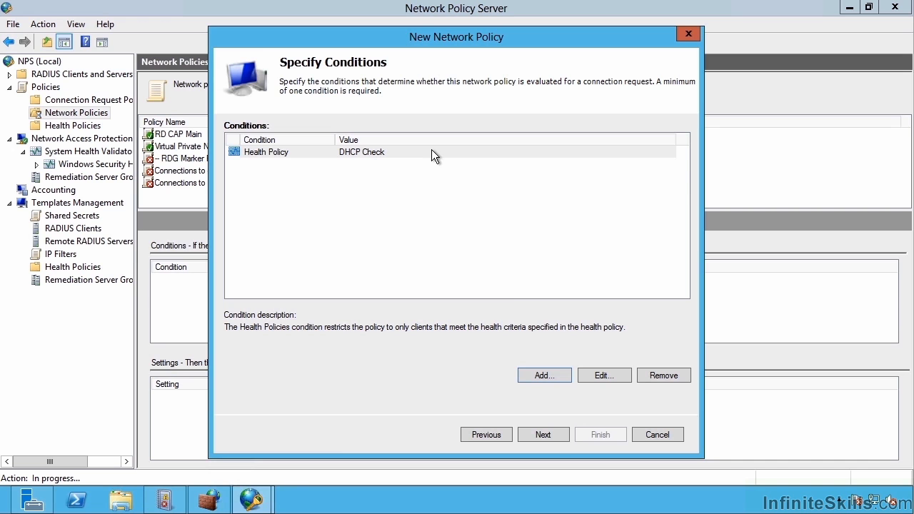
Step: Keep access granted with default authentication and full network access under NAP Enforcement
left_click(551, 435)
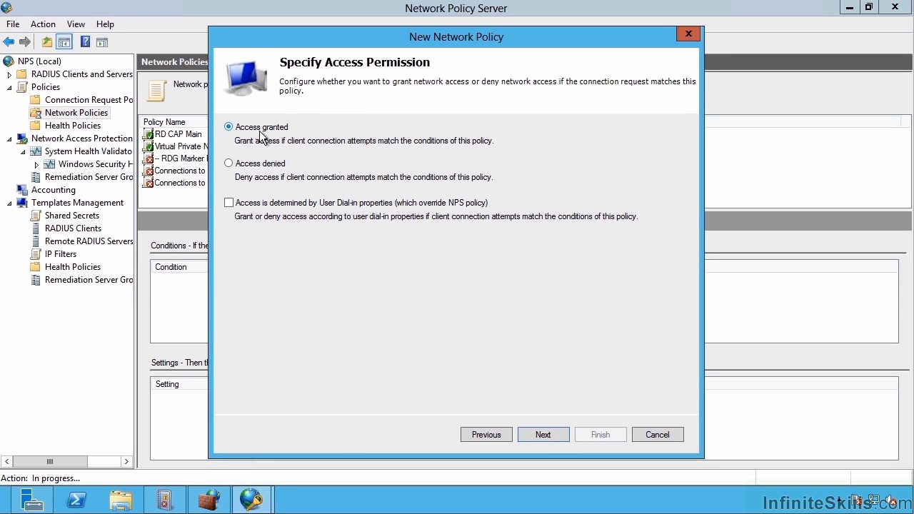
left_click(545, 435)
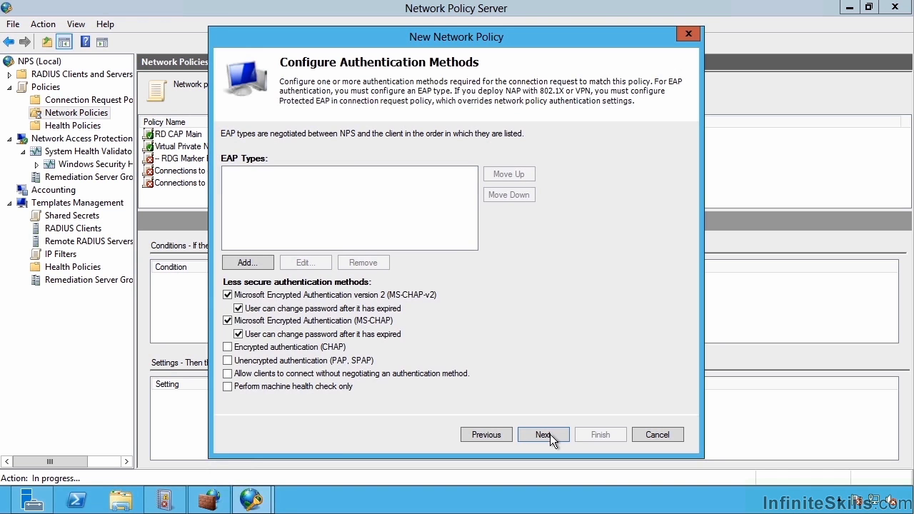
left_click(550, 436)
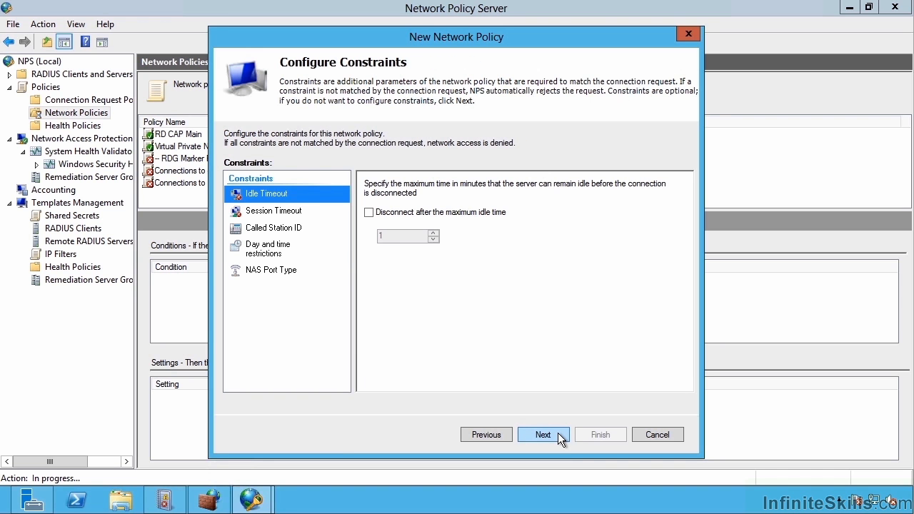
left_click(558, 433)
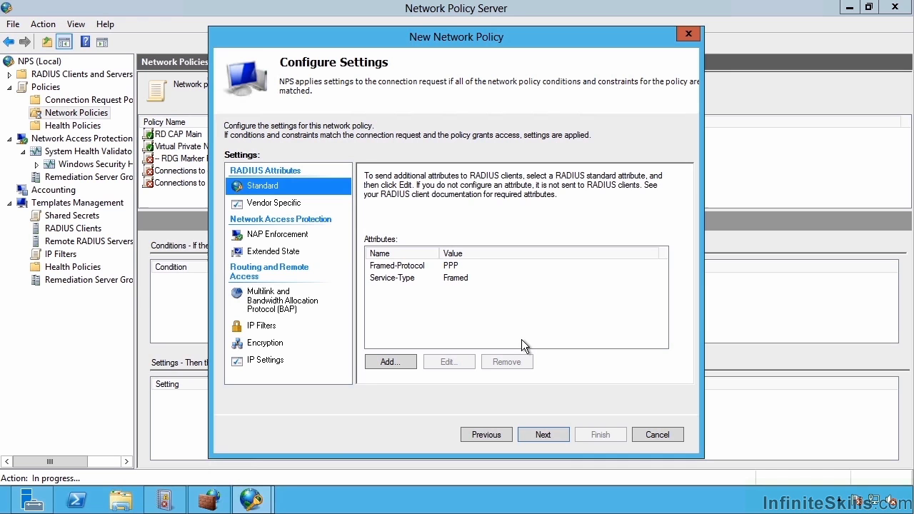
left_click(293, 235)
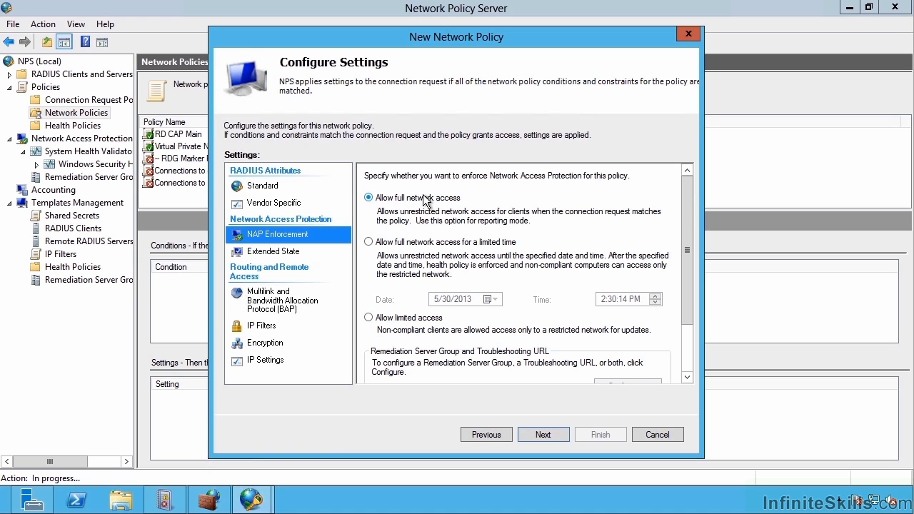
left_click(543, 435)
Step: Finish the compliant policy, move it up three places to order 3, and start another network policy
left_click(601, 435)
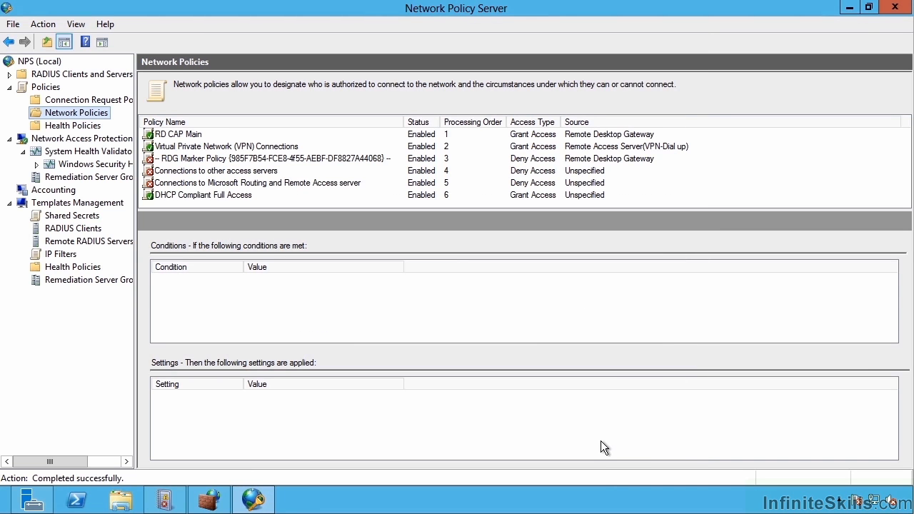
left_click(216, 196)
right_click(216, 196)
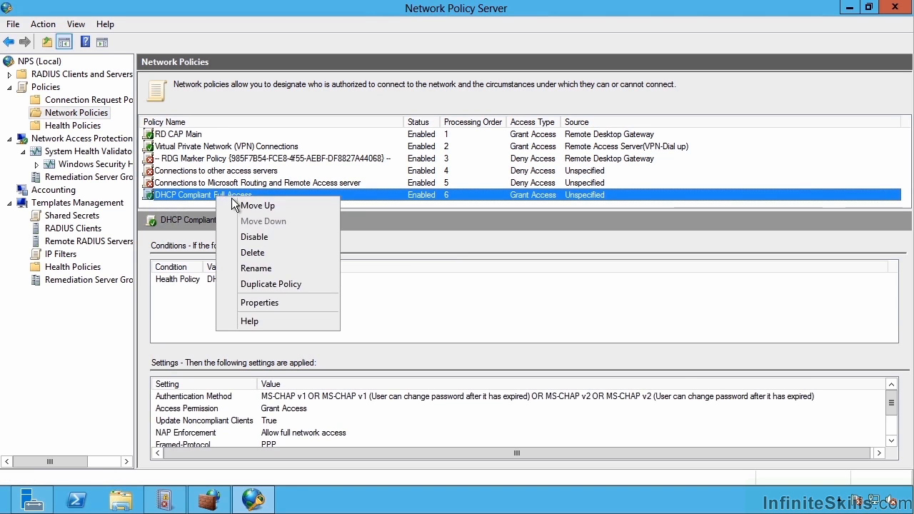
left_click(251, 205)
right_click(230, 183)
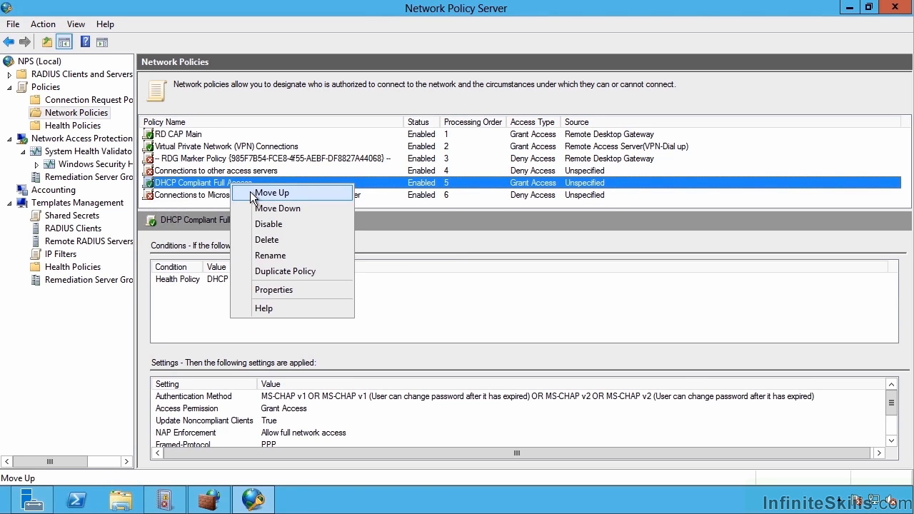
left_click(257, 192)
right_click(250, 169)
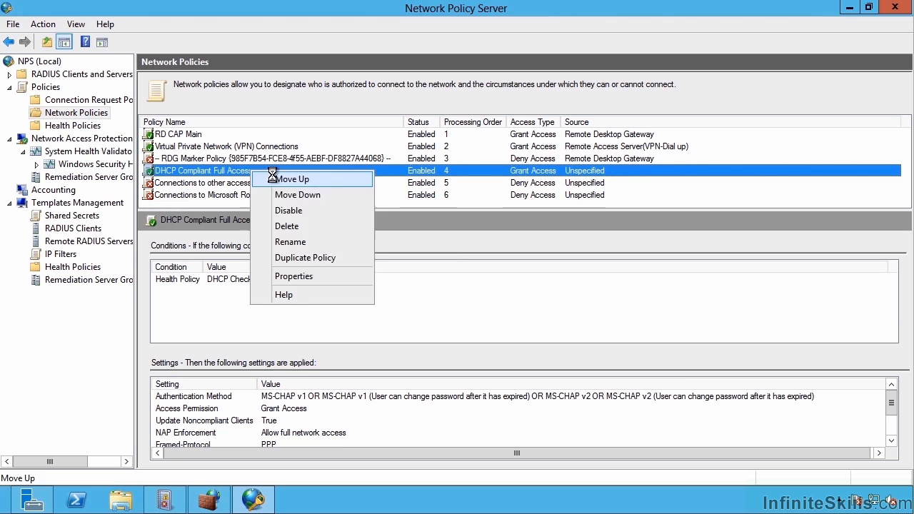
left_click(266, 179)
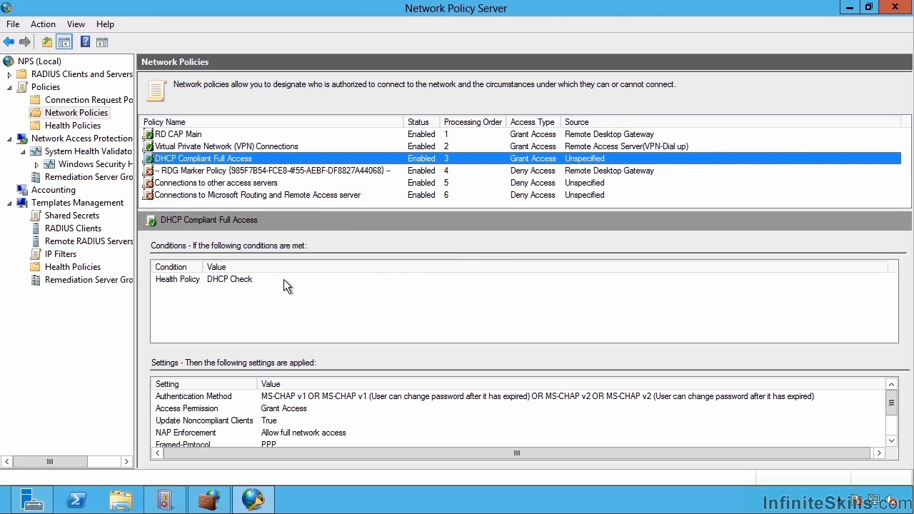
right_click(78, 113)
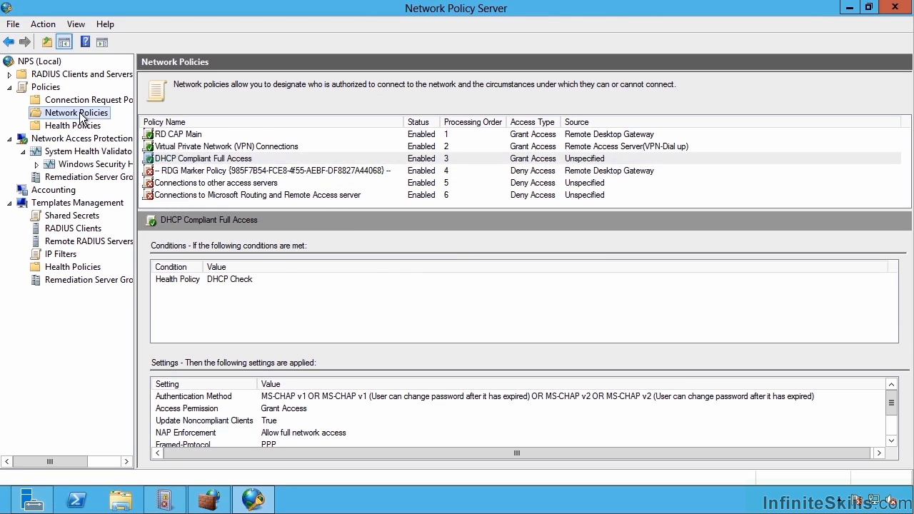
left_click(113, 122)
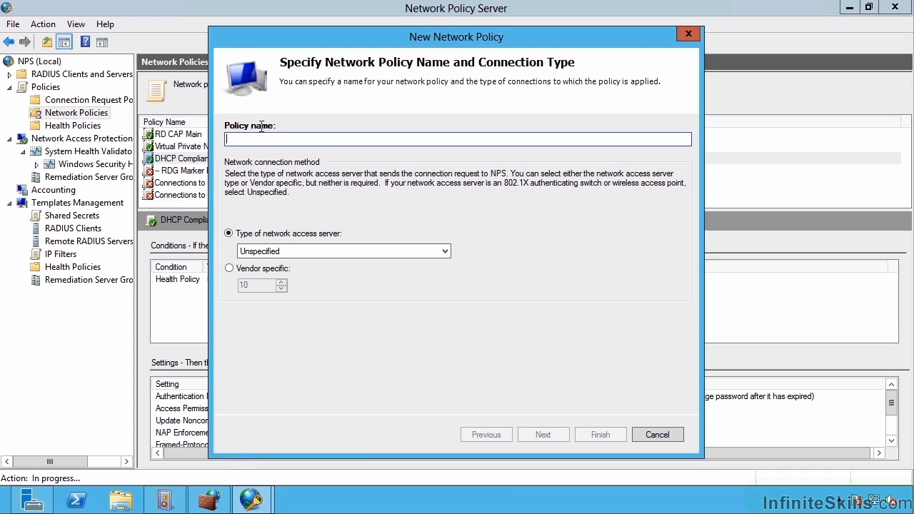
Step: Name the new policy 'DHCP Not Compliant Limited Access'
left_click_drag(282, 39, 308, 205)
type("D")
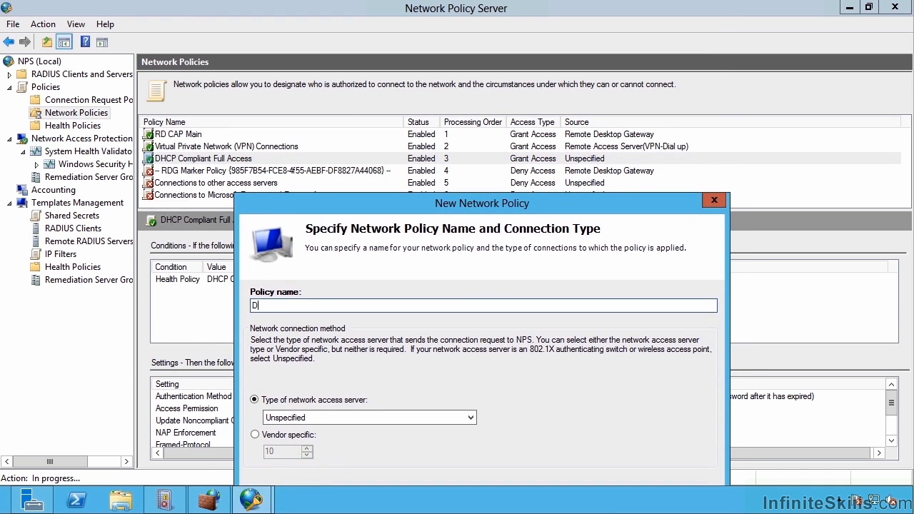
type("HCP Not Compliant Limited A")
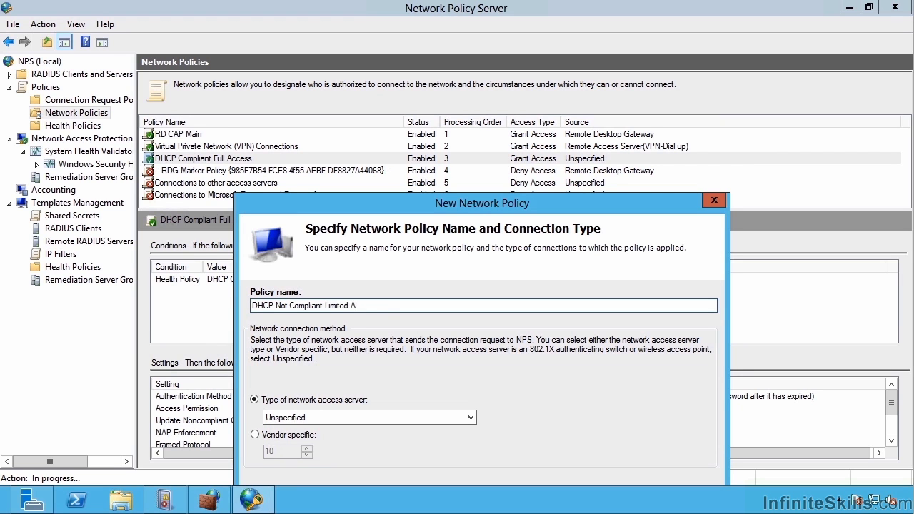
type("ccess")
left_click_drag(430, 207, 456, 73)
left_click(594, 468)
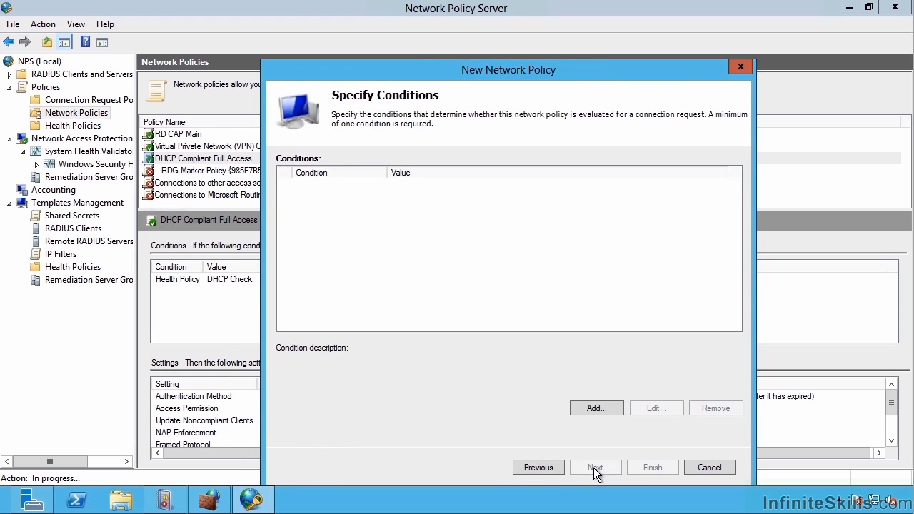
Step: Add a Health Policies condition set to DHCP Check Fail
left_click(601, 406)
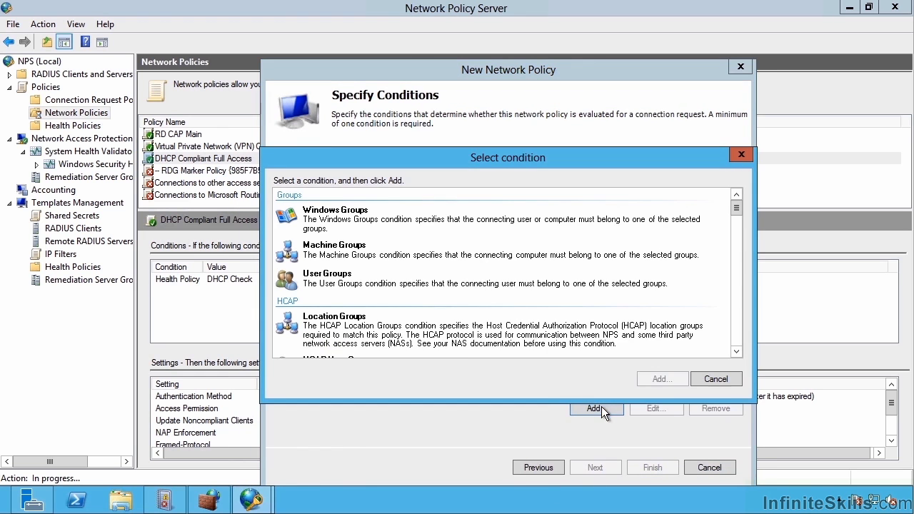
left_click(737, 283)
left_click(737, 283)
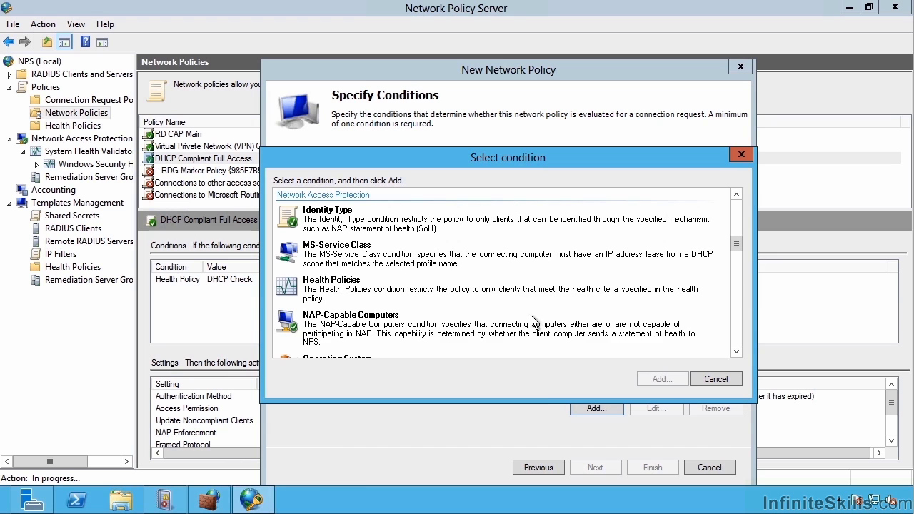
left_click(526, 289)
left_click(663, 380)
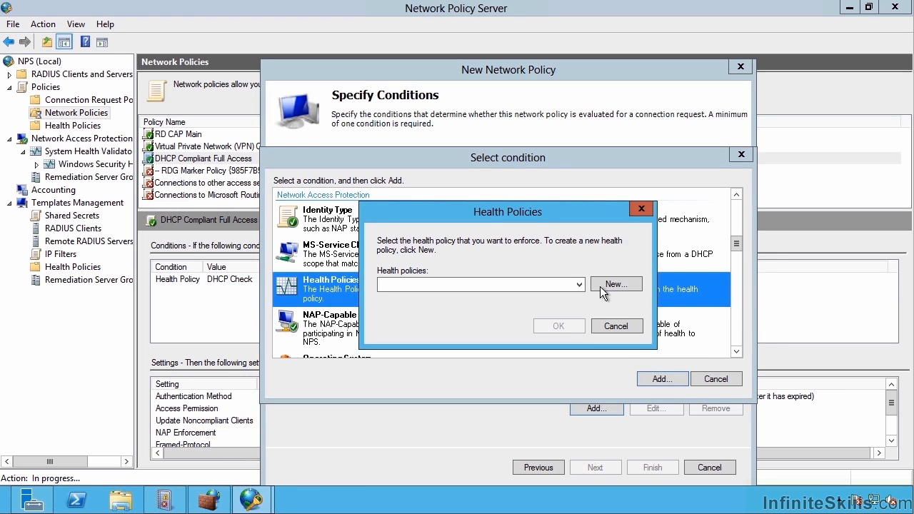
left_click(580, 284)
left_click(439, 306)
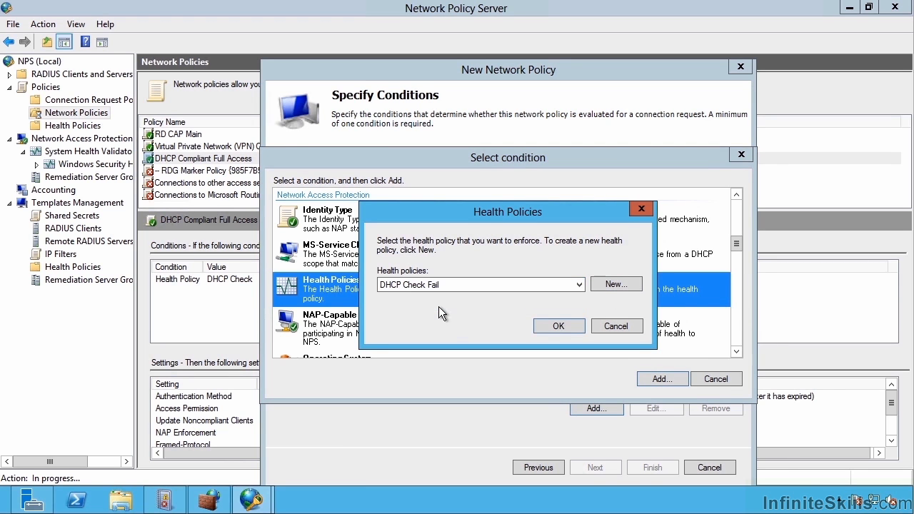
left_click(558, 326)
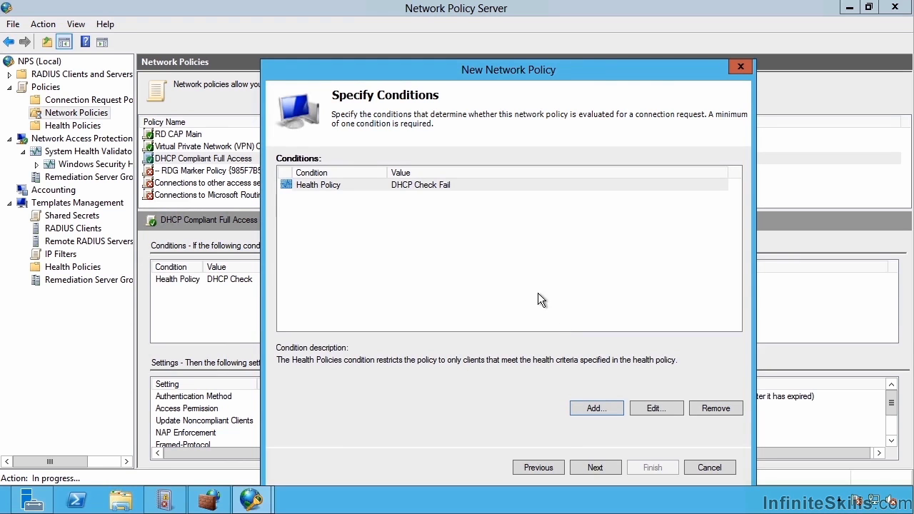
Step: Under NAP Enforcement, select Allow limited access and clear Enable auto-remediation of client computers
left_click(599, 468)
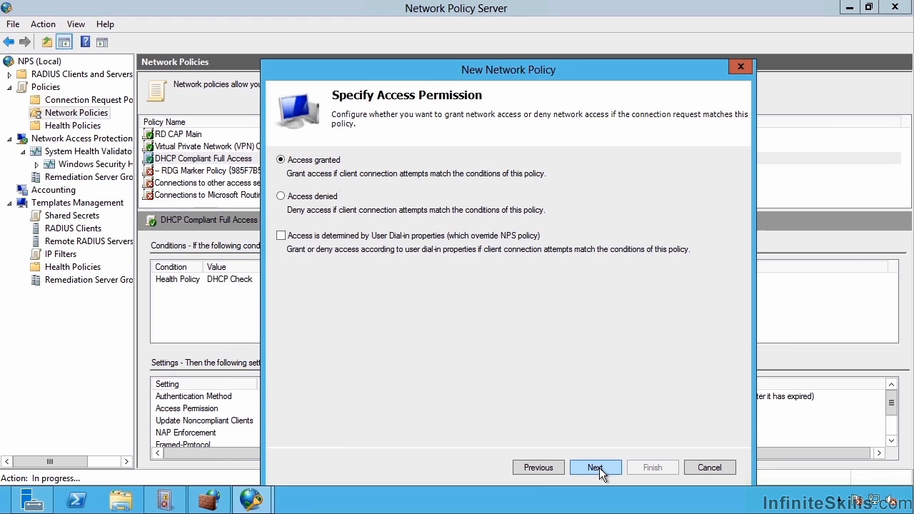
left_click(600, 468)
left_click(605, 466)
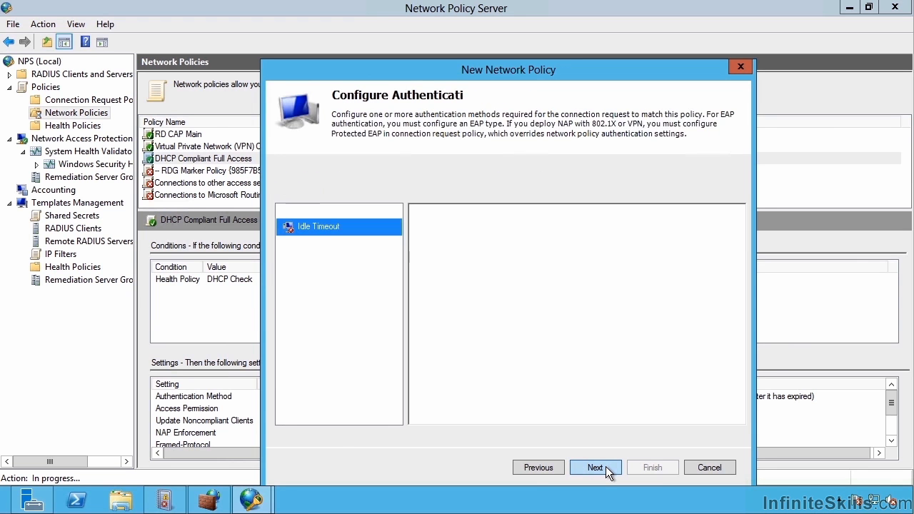
left_click(602, 467)
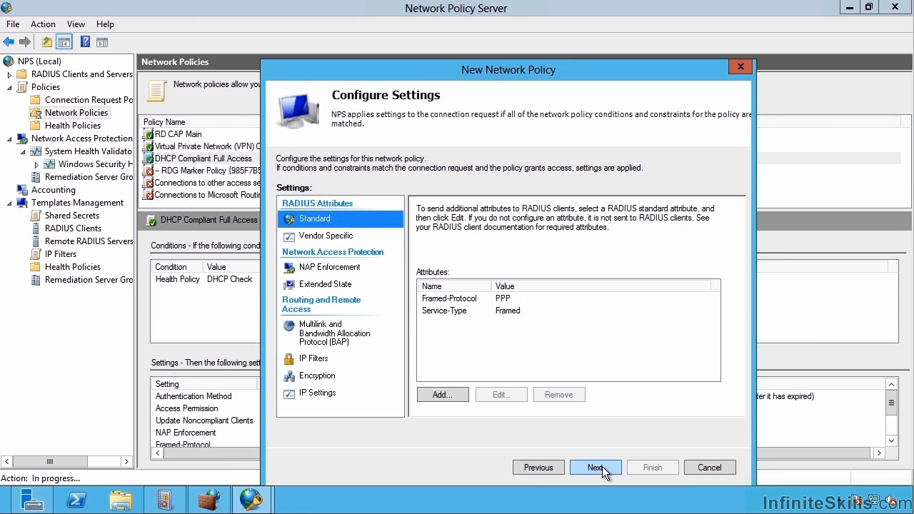
left_click(327, 267)
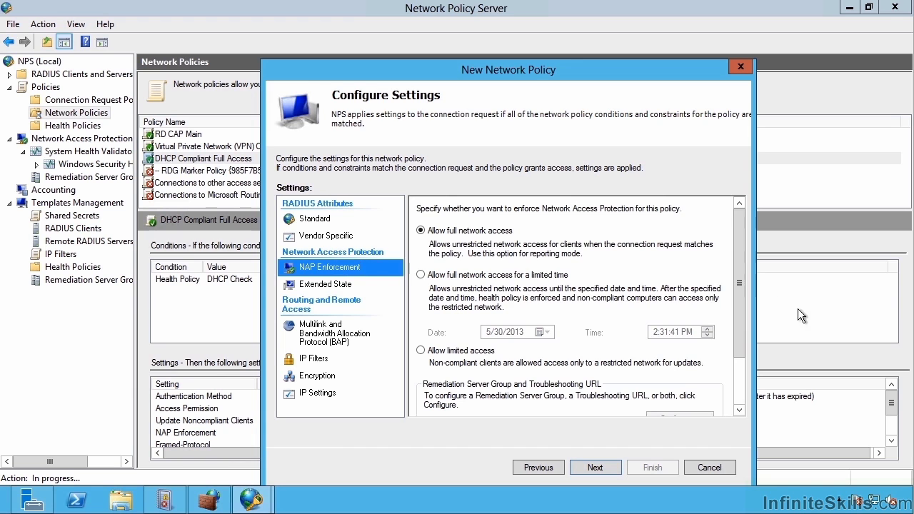
left_click_drag(743, 291, 738, 354)
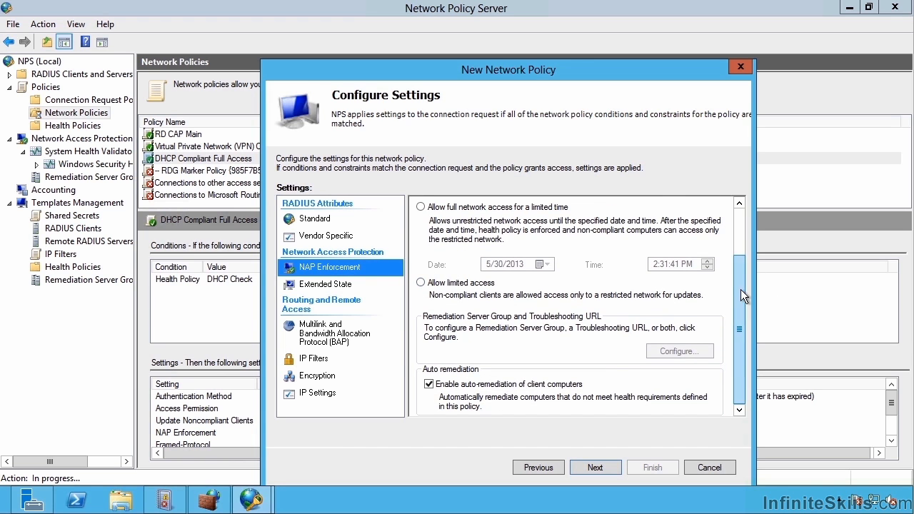
left_click_drag(741, 290, 729, 234)
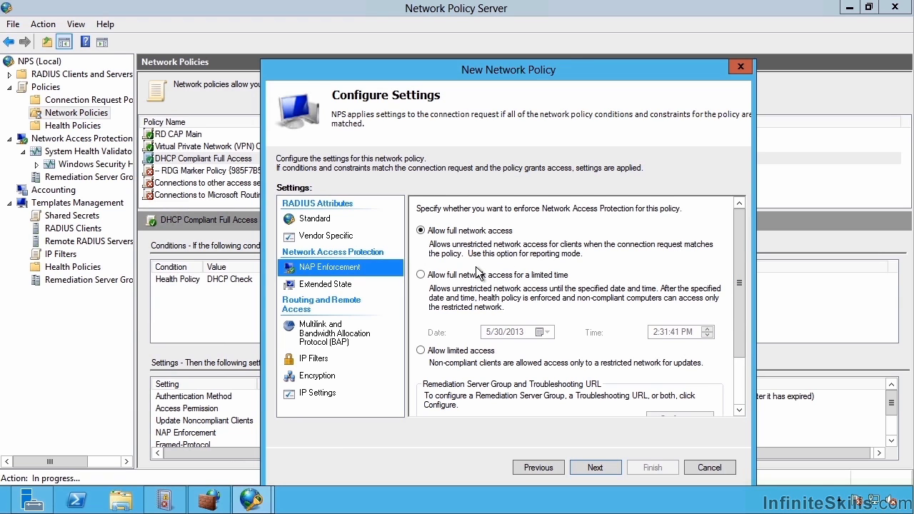
left_click_drag(739, 307, 742, 366)
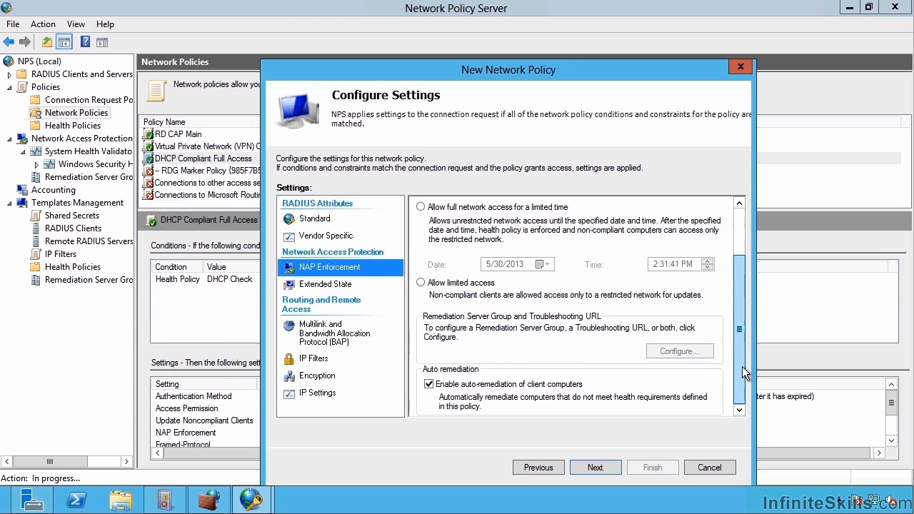
left_click(448, 283)
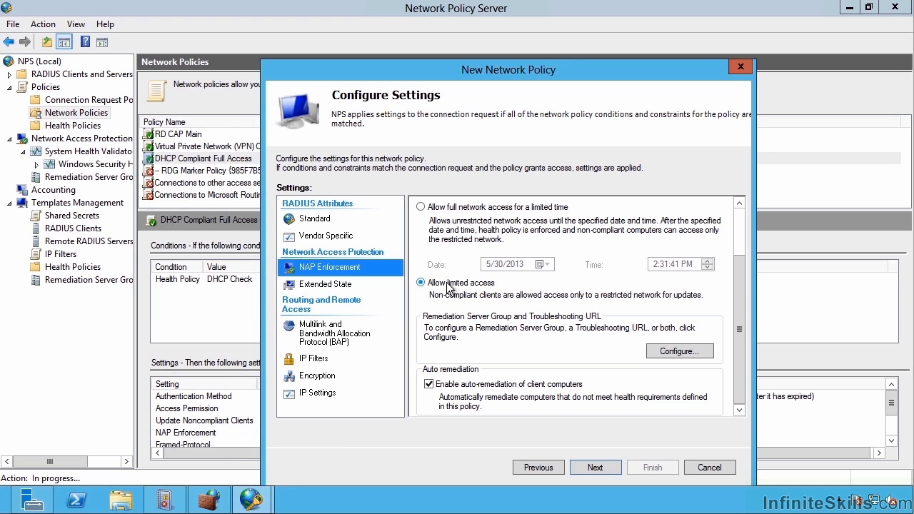
left_click(429, 384)
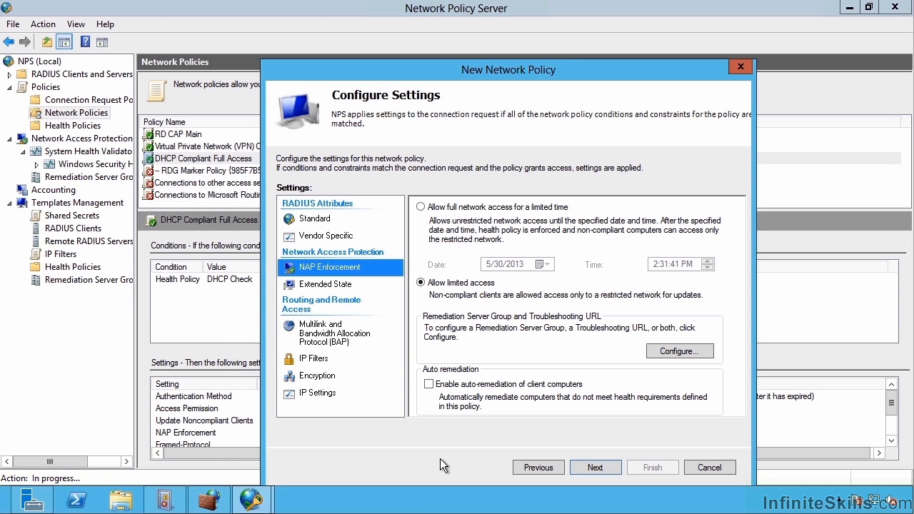
Step: Add an IPv4 input filter for destination 192.168.50.0 mask 255.255.255.0, then finish the policy wizard
left_click(313, 360)
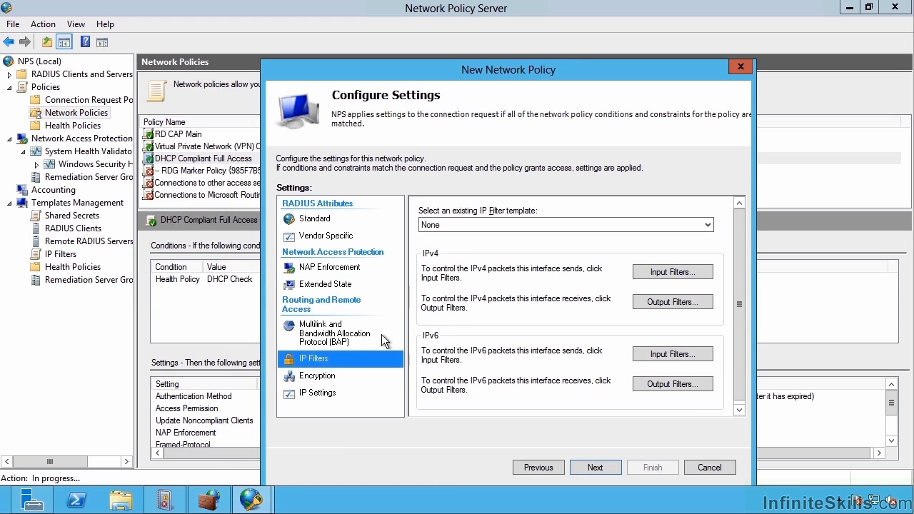
left_click(673, 271)
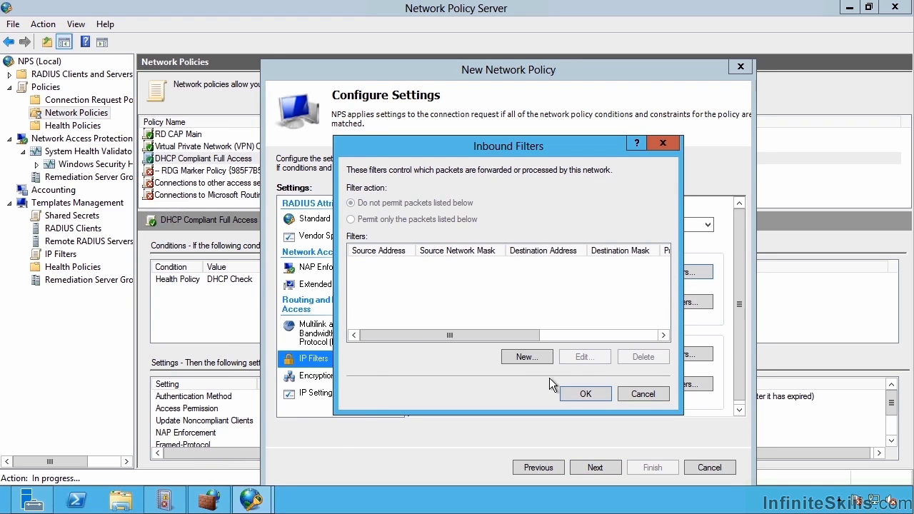
left_click(529, 356)
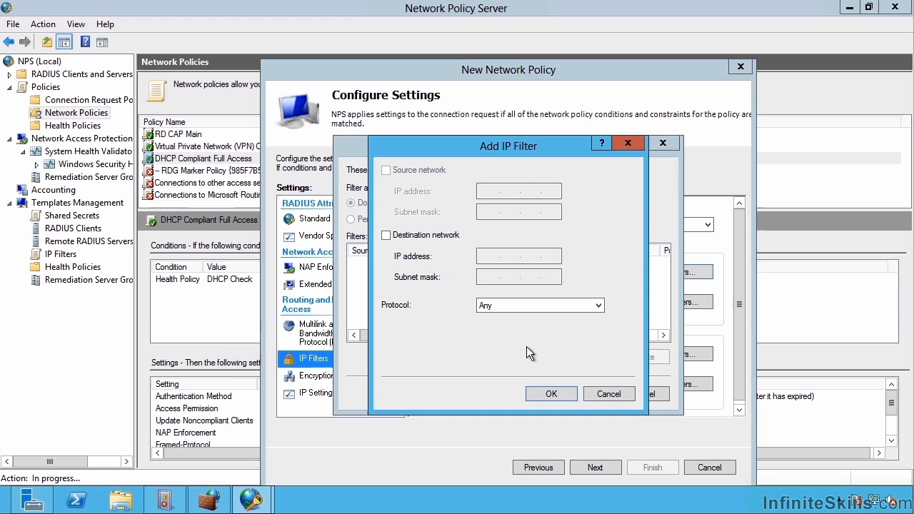
left_click(451, 238)
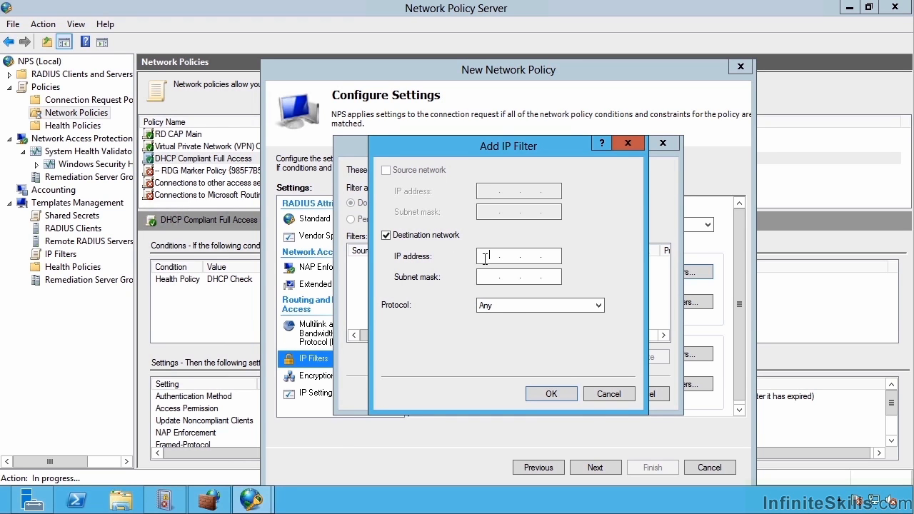
type("192.168.50.0")
left_click(551, 393)
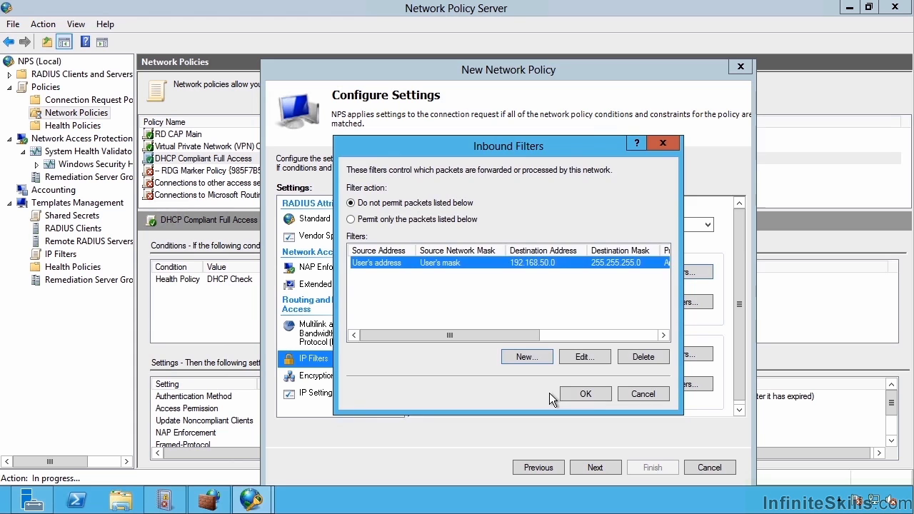
left_click(572, 394)
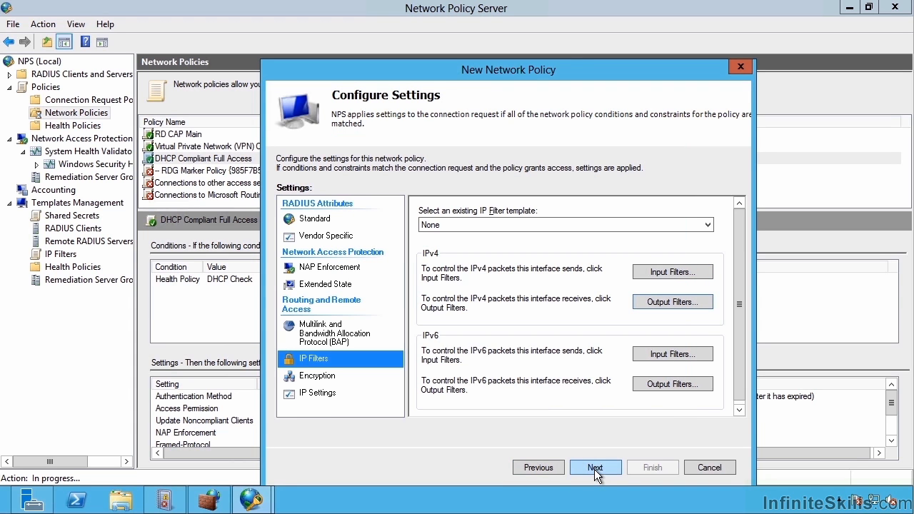
left_click(595, 468)
left_click(651, 467)
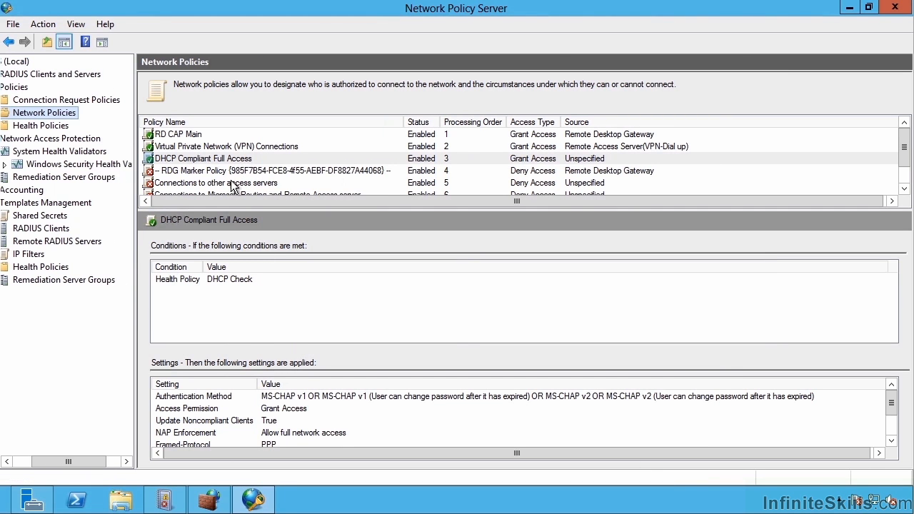
Step: Move DHCP Not Compliant Limited Access up three positions to processing order 4
left_click_drag(562, 209, 629, 274)
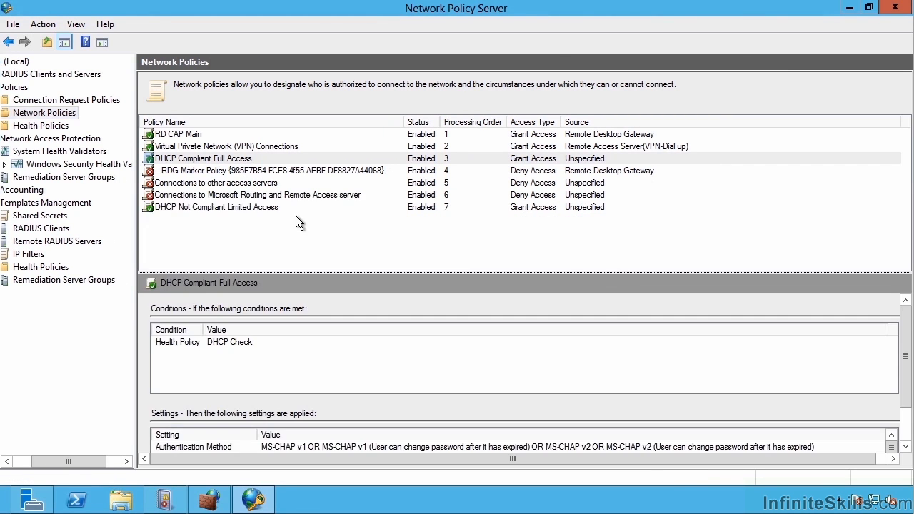
left_click(236, 205)
right_click(237, 205)
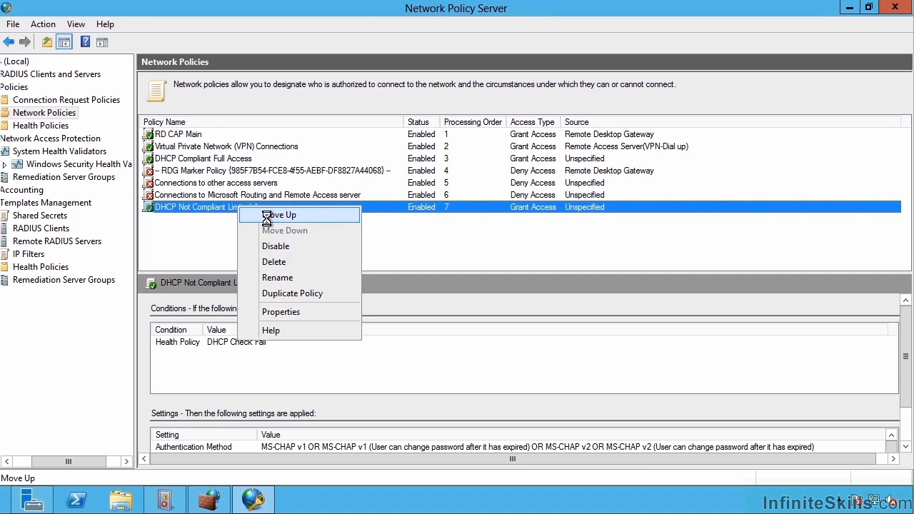
left_click(266, 215)
right_click(231, 188)
left_click(257, 195)
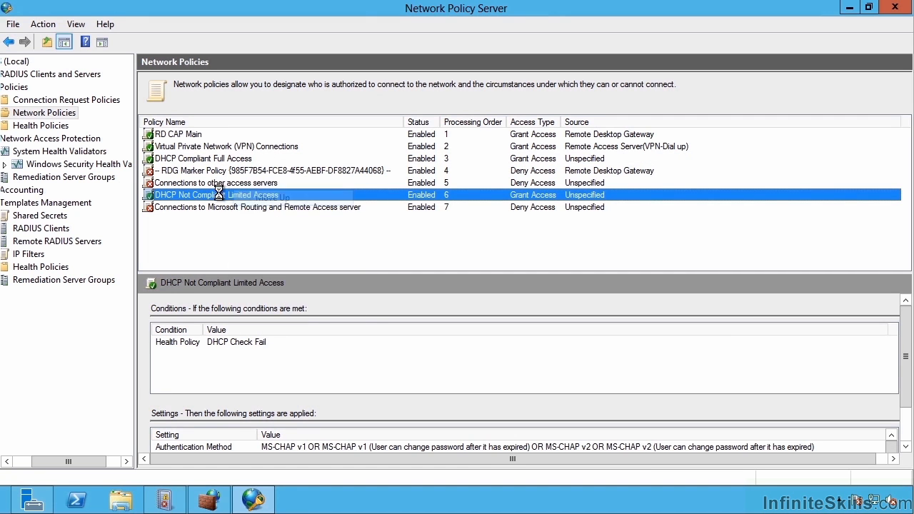
right_click(214, 183)
left_click(241, 186)
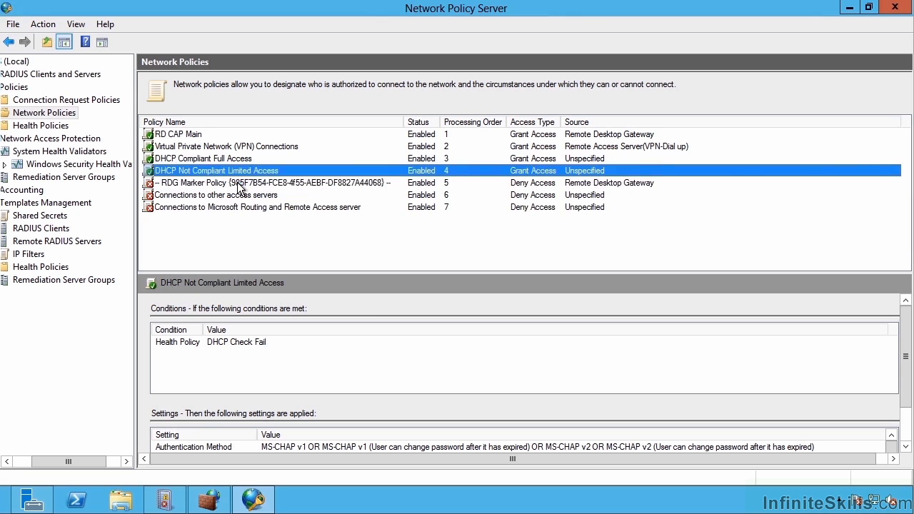
left_click(225, 160)
right_click(226, 160)
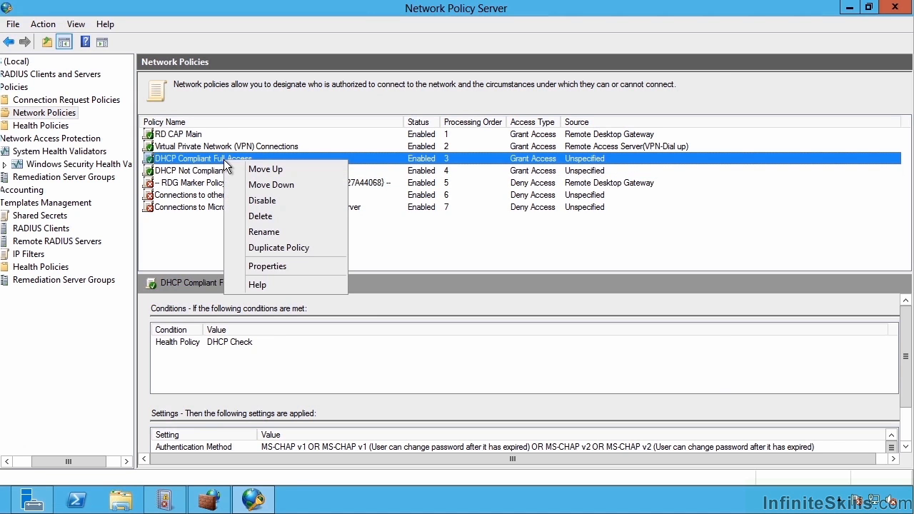
Step: Set DHCP Compliant Full Access to machine health check only, clearing MS-CHAP and MS-CHAP-v2
left_click(284, 265)
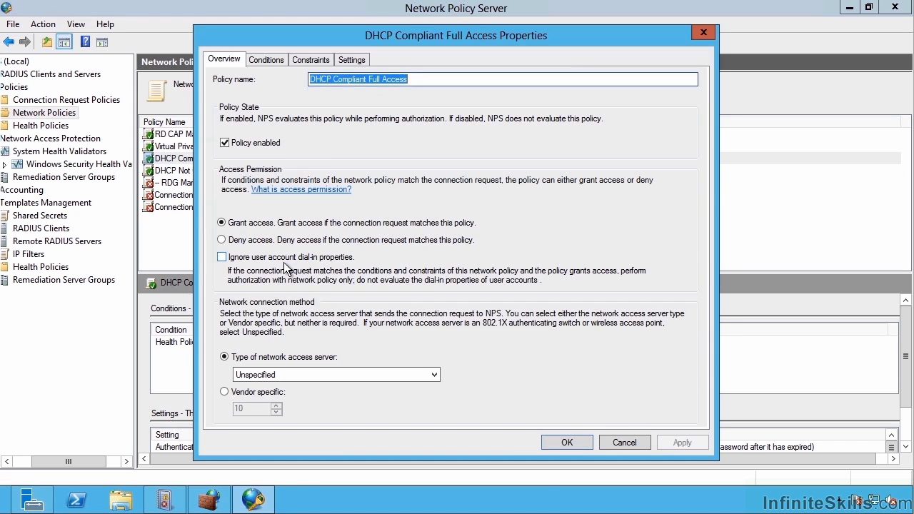
left_click(311, 60)
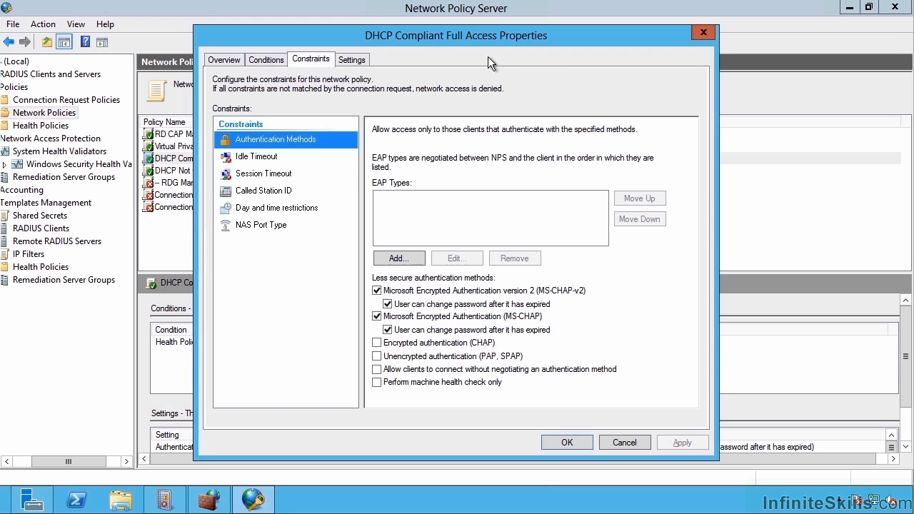
left_click(378, 291)
left_click(378, 317)
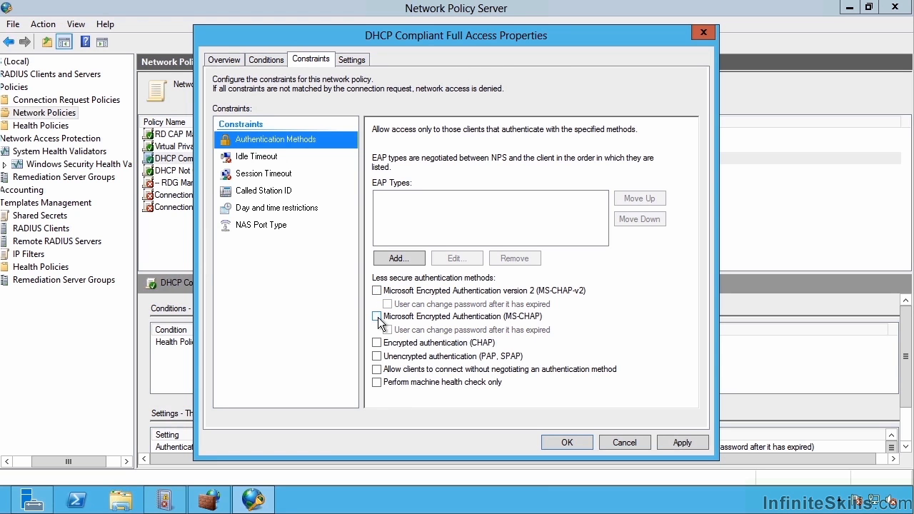
left_click(378, 383)
left_click(679, 442)
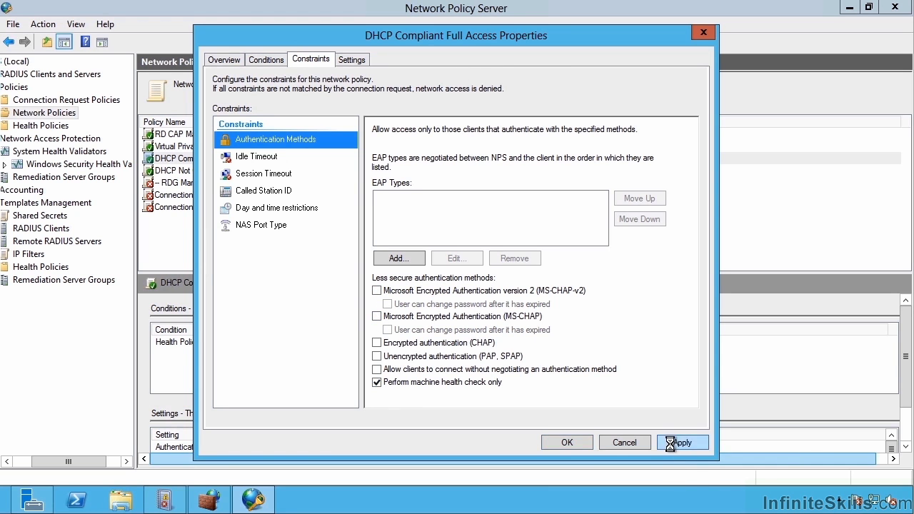
left_click(566, 443)
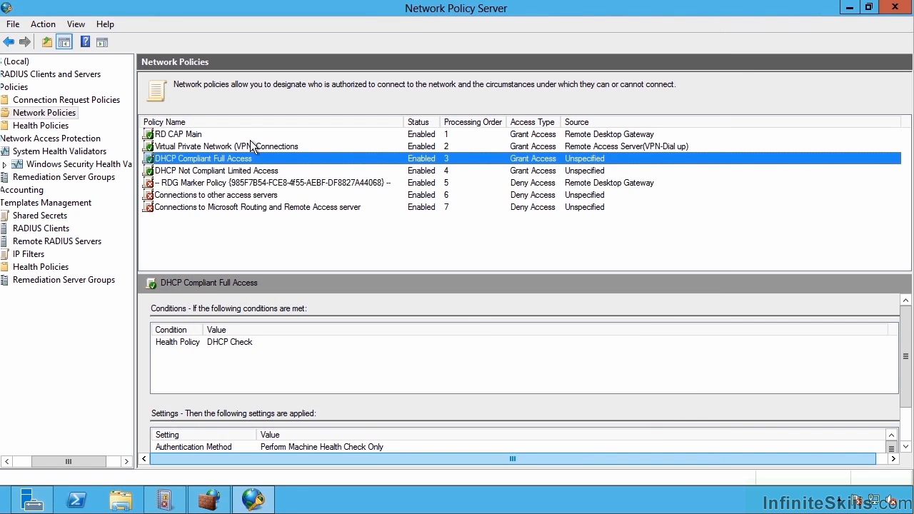
Step: Clear MS-CHAP and MS-CHAP-v2 on DHCP Not Compliant Limited Access for machine health check only
right_click(215, 173)
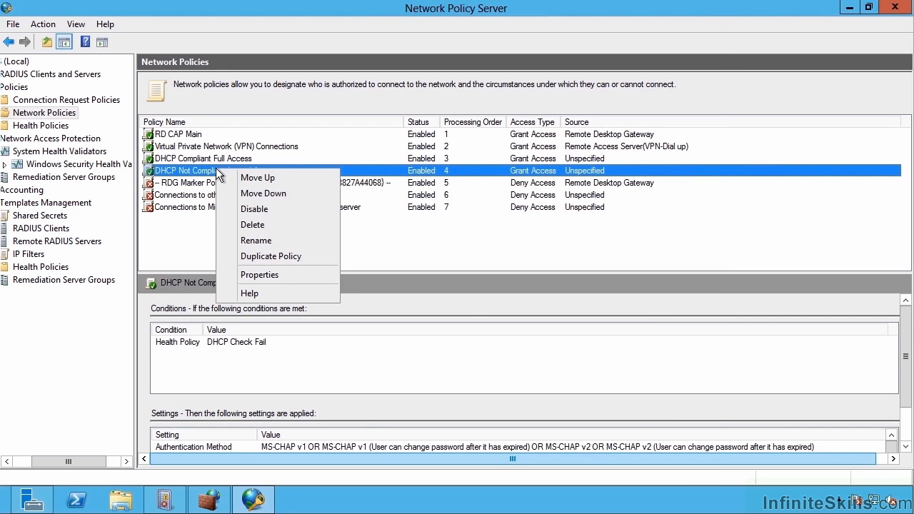
left_click(247, 275)
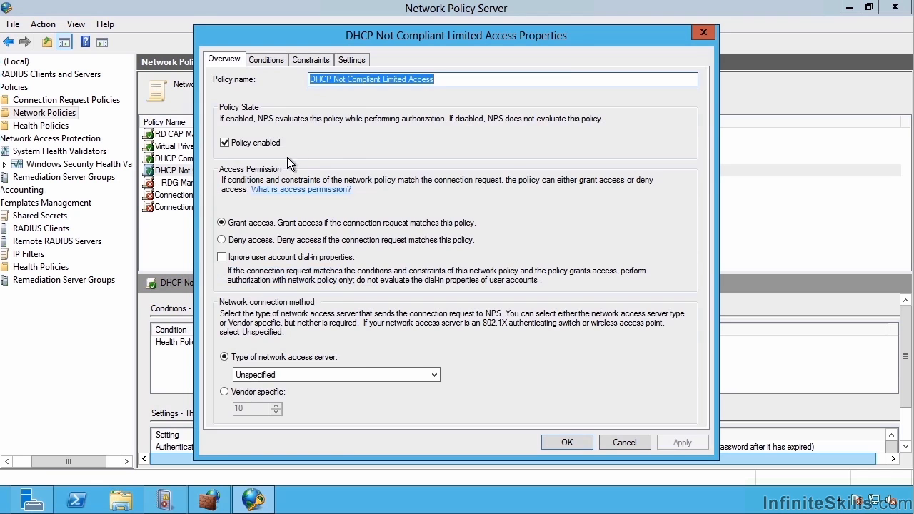
left_click(321, 57)
left_click(377, 291)
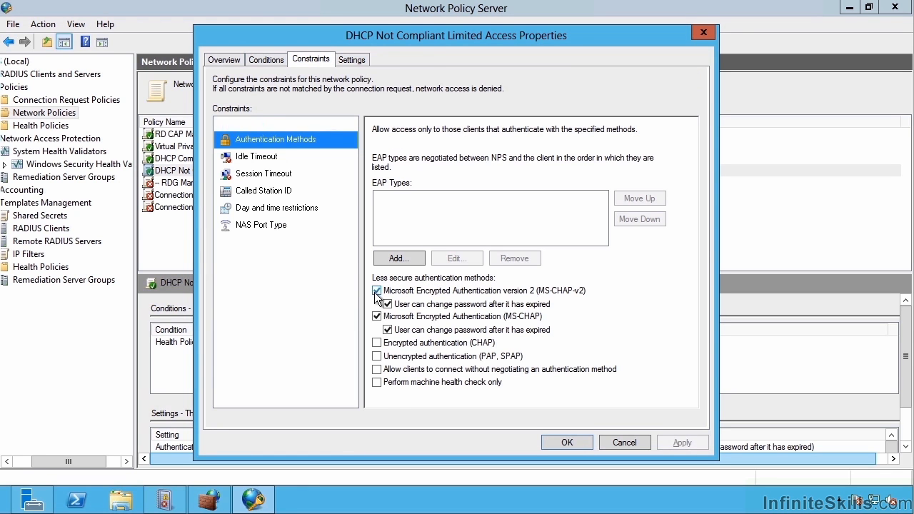
left_click(377, 317)
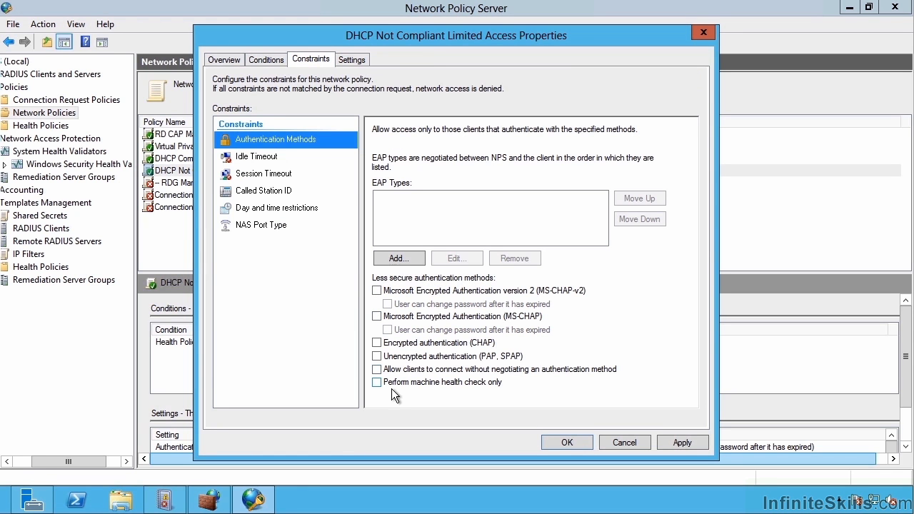
left_click(678, 443)
left_click(581, 441)
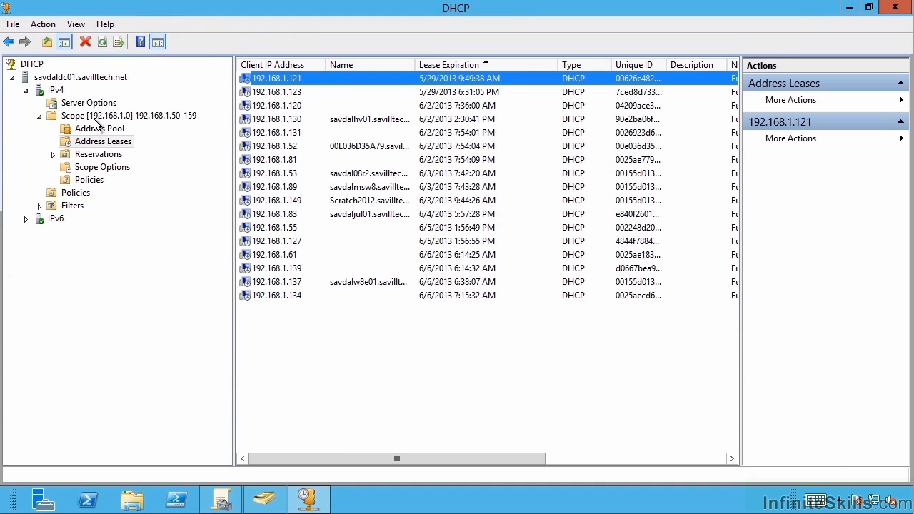
Step: In scope 192.168.1.0 Properties, enable Network Access Protection for this scope
right_click(95, 117)
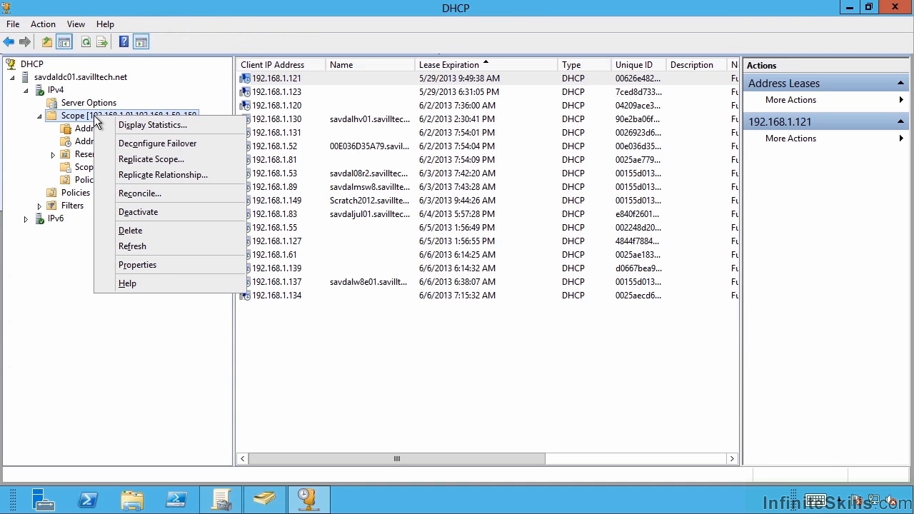
left_click(137, 264)
left_click(441, 112)
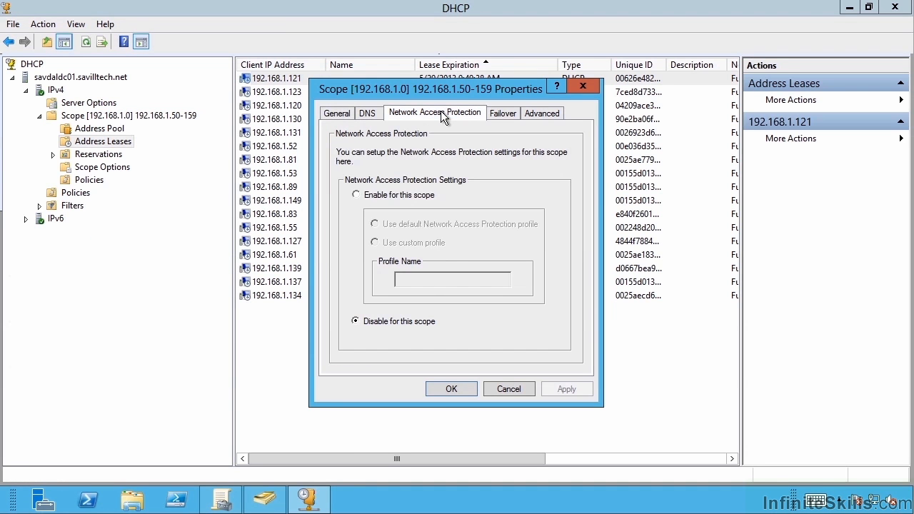
left_click(409, 198)
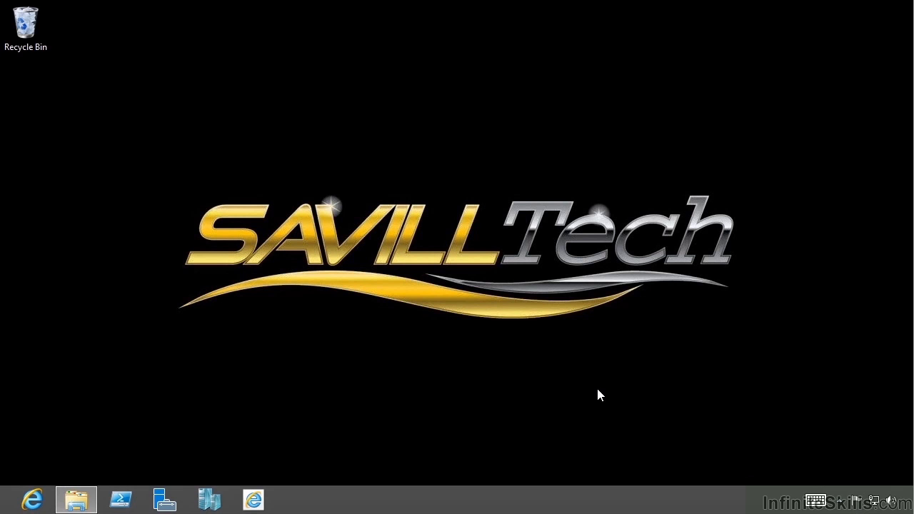
Step: Launch the NAP Client Configuration console (napclcfg.msc) and maximize it
key("super+r")
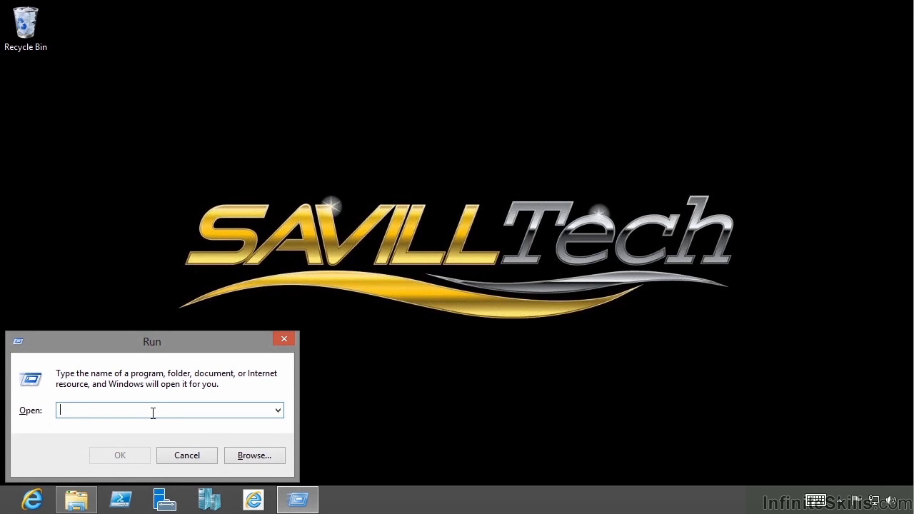
type("napclcfg.msc")
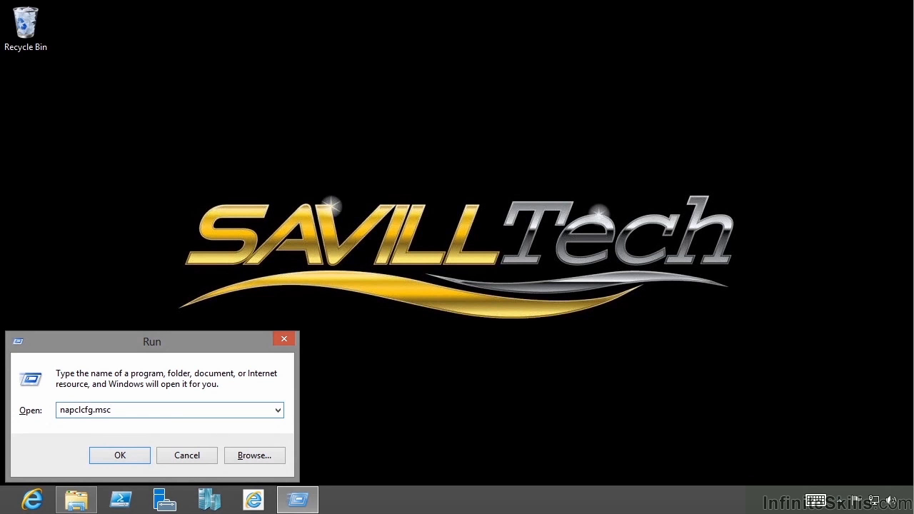
key("Return")
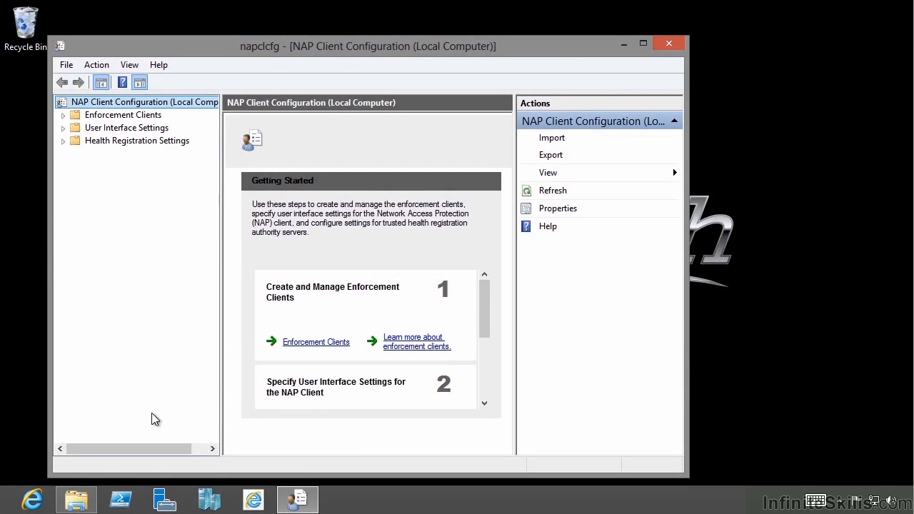
left_click(643, 44)
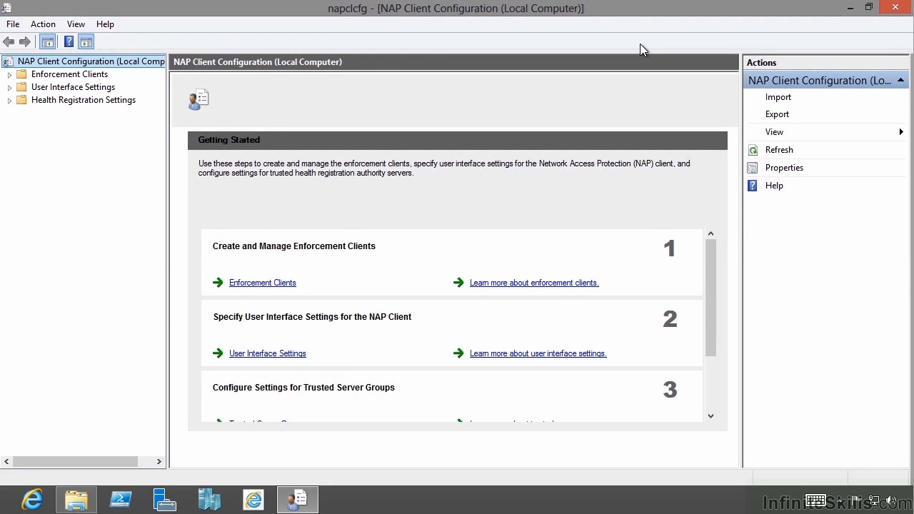
Step: Enable the DHCP Quarantine Enforcement Client under Enforcement Clients
left_click(78, 75)
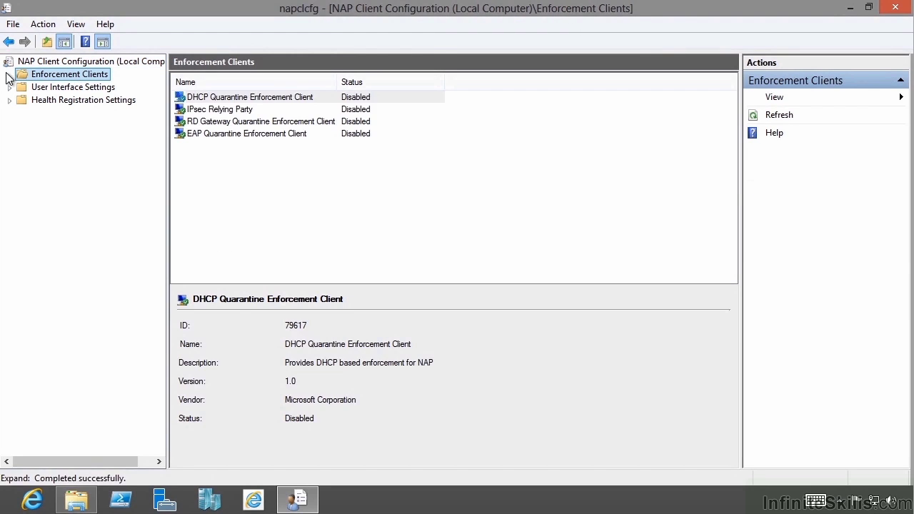
left_click(241, 98)
right_click(284, 95)
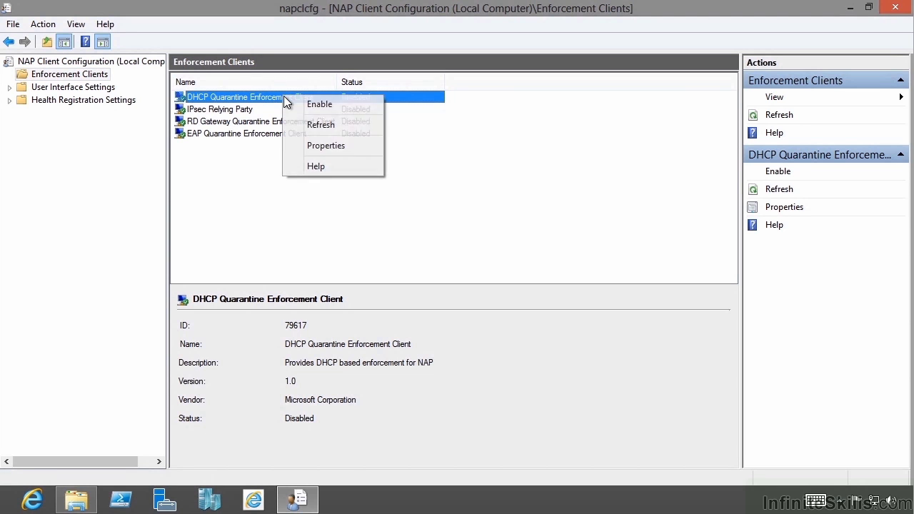
left_click(312, 103)
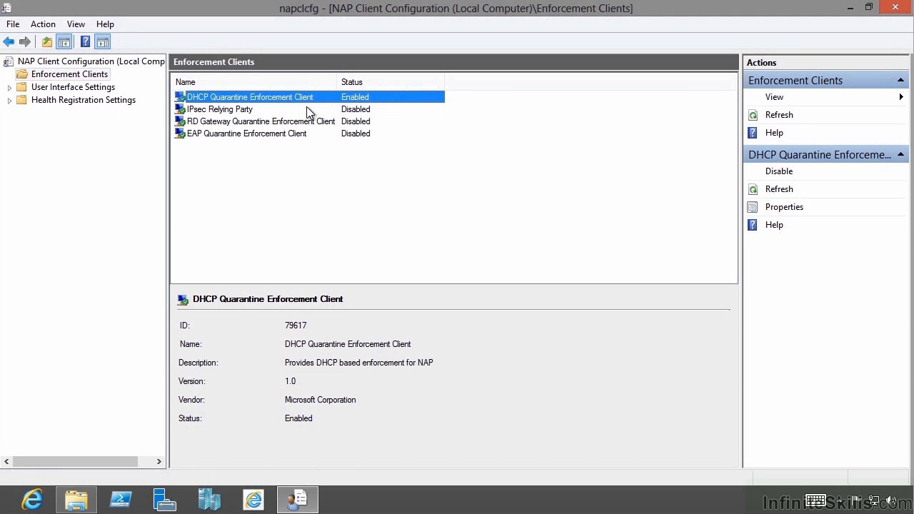
Step: Check that the IPsec, RD Gateway and EAP enforcement clients remain disabled
left_click(307, 109)
left_click(290, 125)
left_click(283, 135)
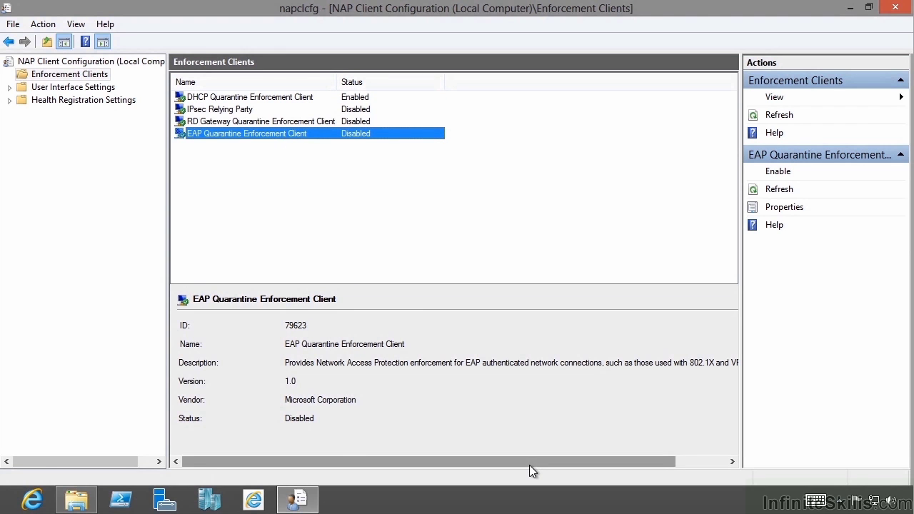
left_click_drag(529, 465, 591, 463)
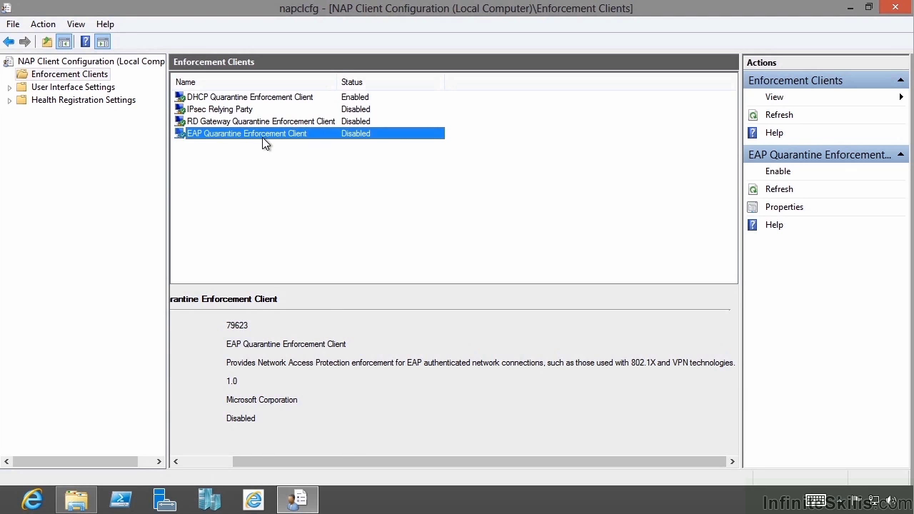
left_click(221, 99)
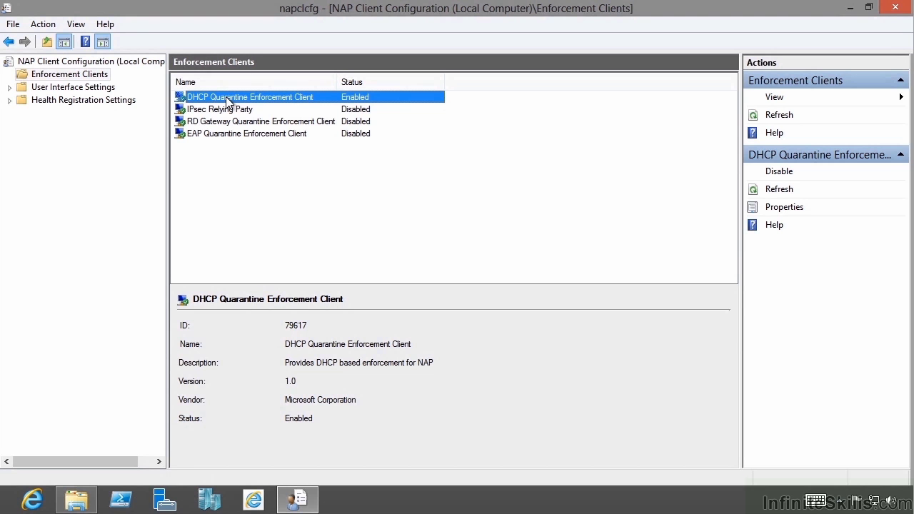
Step: Close NAP Client Configuration, then open services.msc and check Network Access Protection Agent is Running, Automatic
left_click(897, 9)
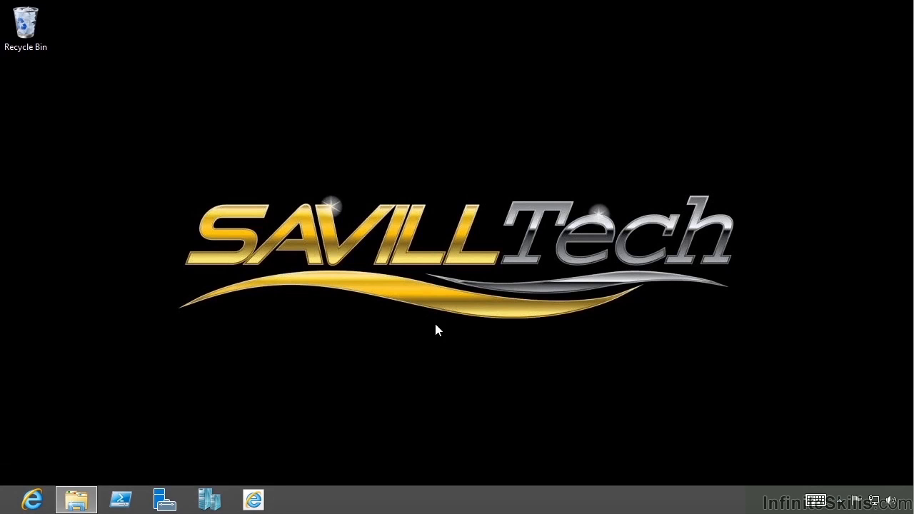
key("super+r")
type("services")
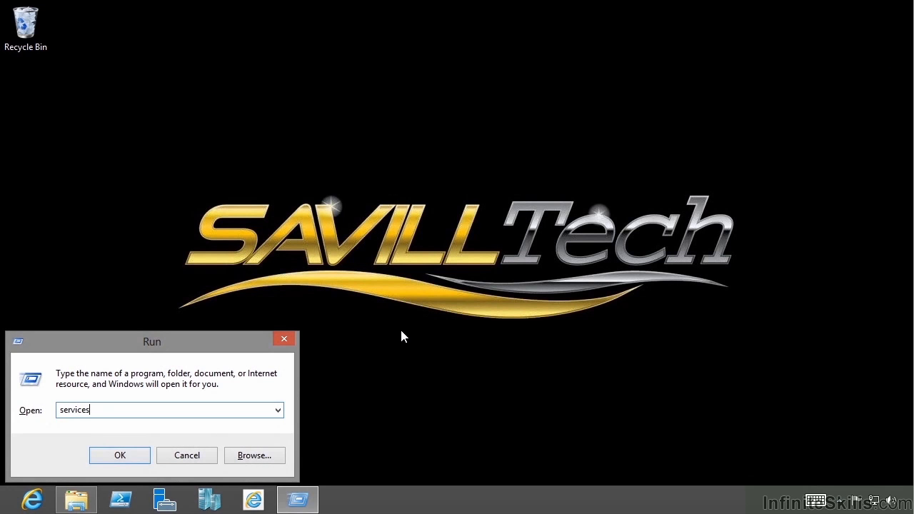
type(".msc")
key("Return")
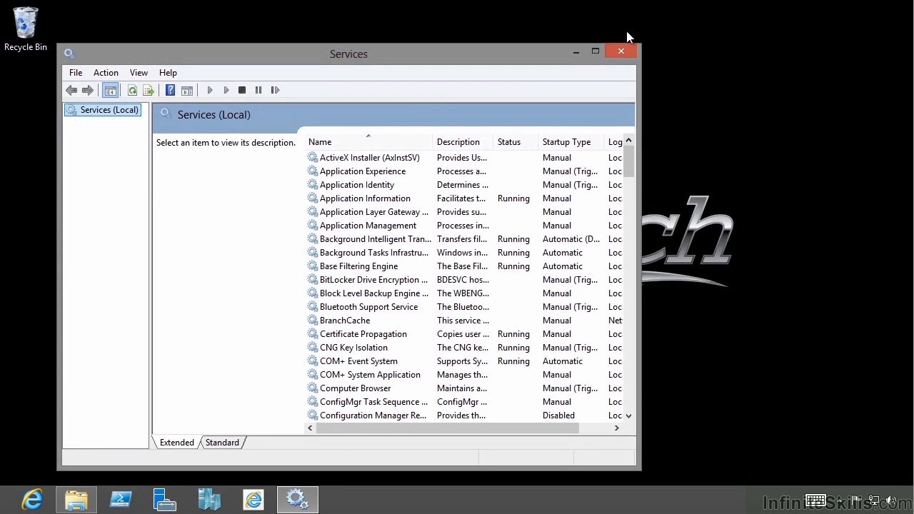
left_click(595, 52)
scroll(886, 393, "down", 15)
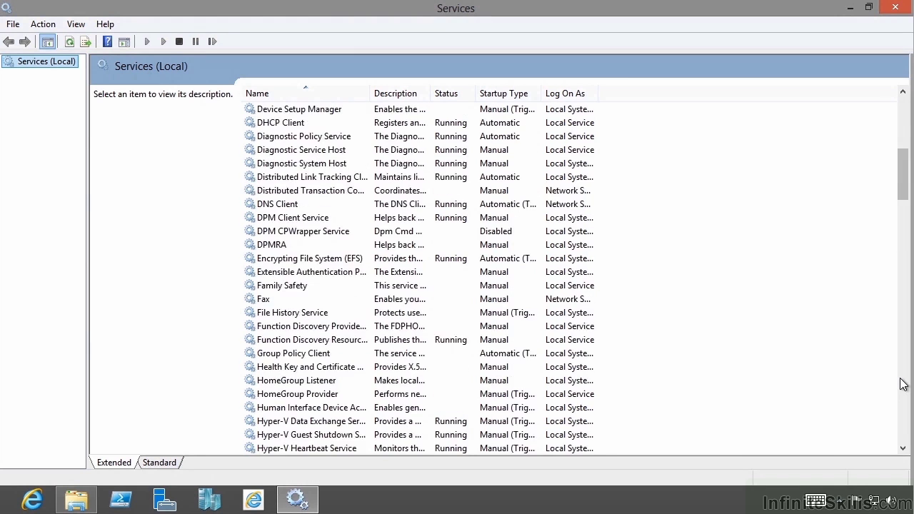
left_click(361, 382)
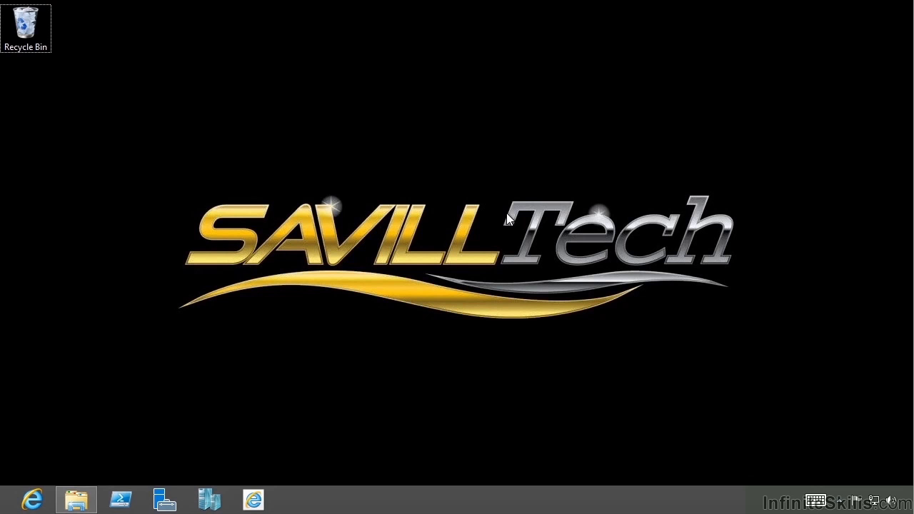
Step: Open gpedit.msc and navigate to Administrative Templates > Windows Components > Security Center
key("super+r")
type("gpedit.")
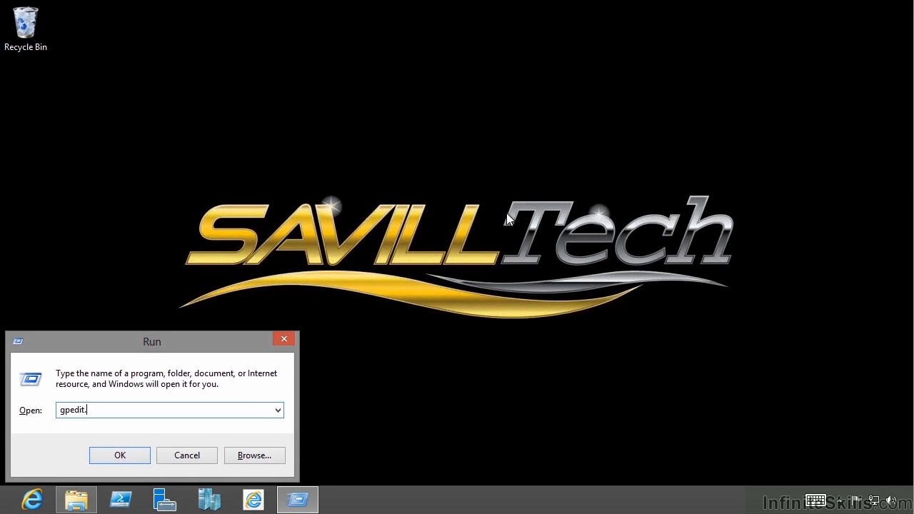
type("msc")
key("Return")
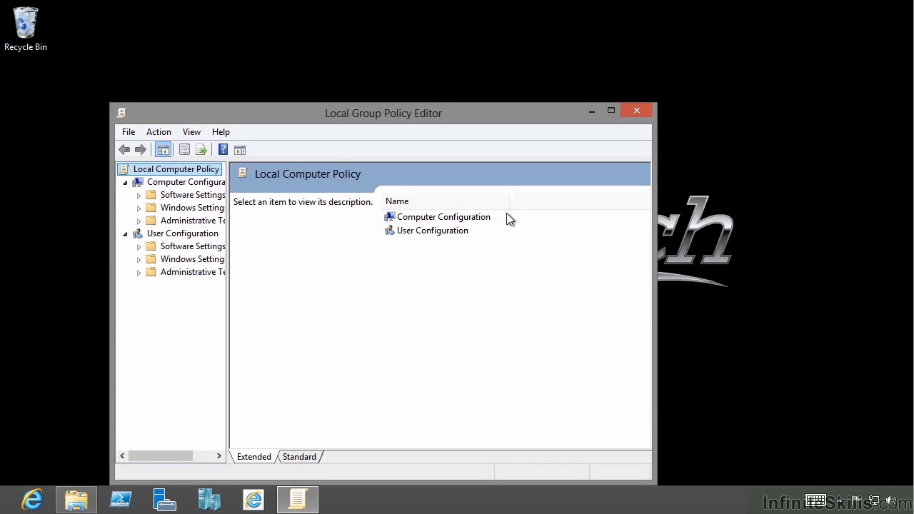
left_click(612, 112)
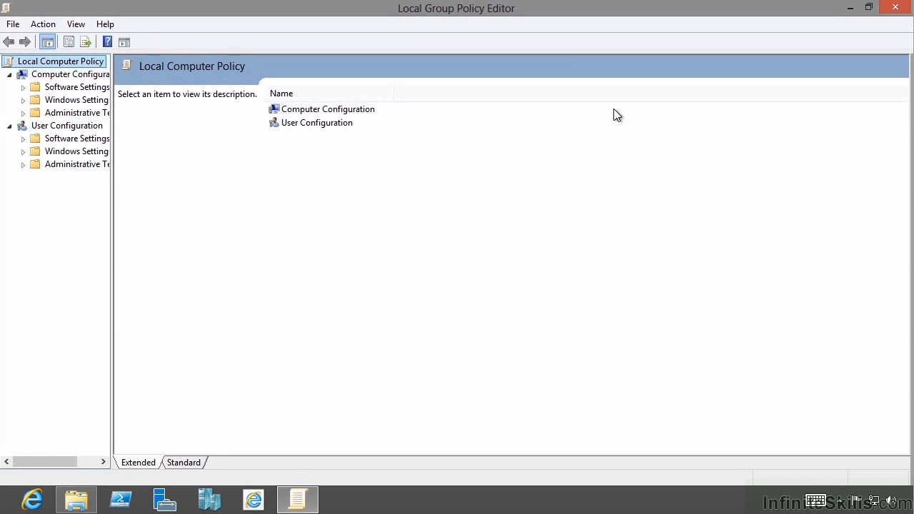
left_click_drag(112, 153, 273, 154)
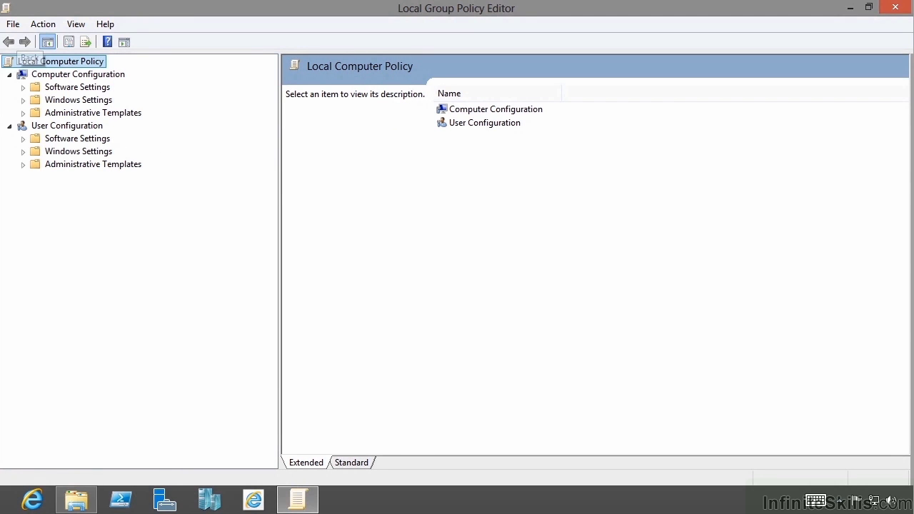
double_click(83, 114)
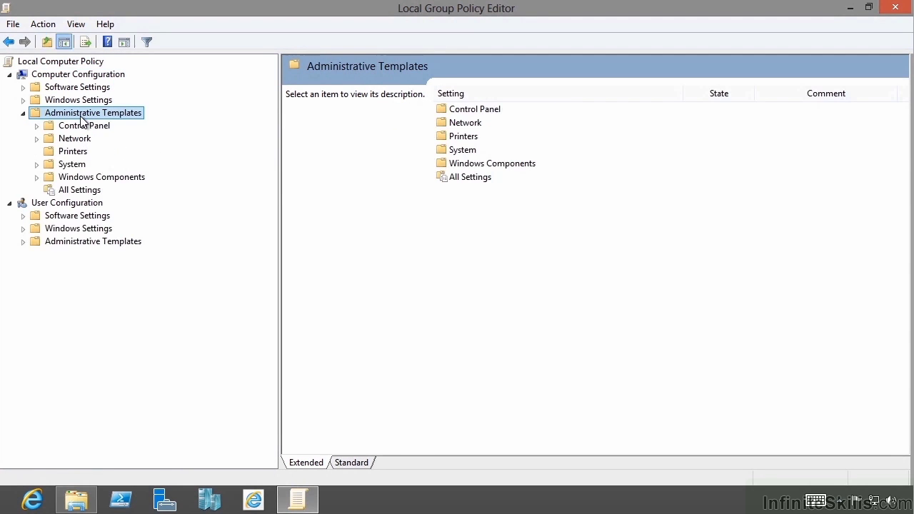
double_click(104, 177)
scroll(109, 271, "down", 5)
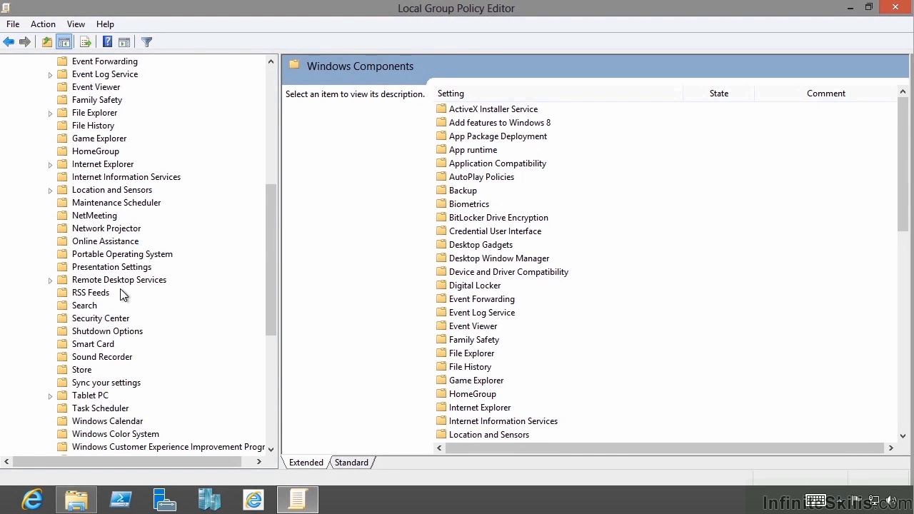
left_click(113, 320)
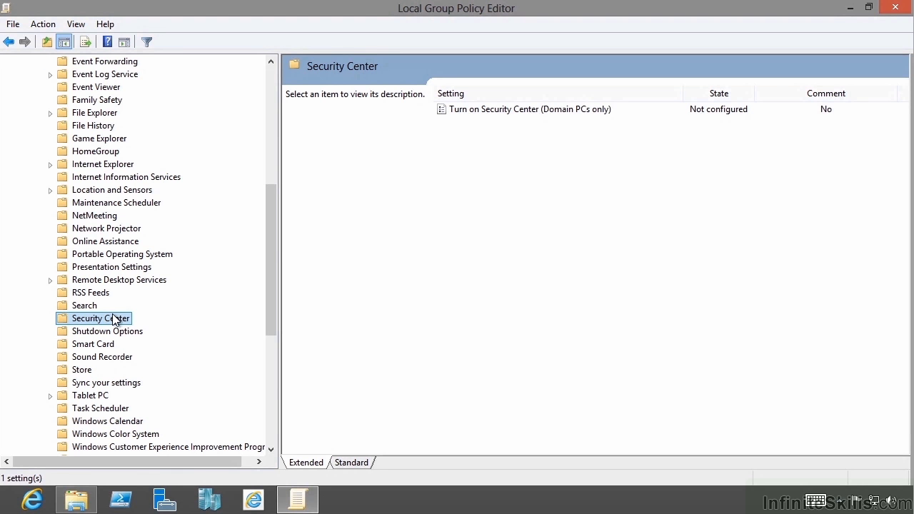
Step: Set the Turn on Security Center (Domain PCs only) policy to Enabled and apply it
double_click(511, 109)
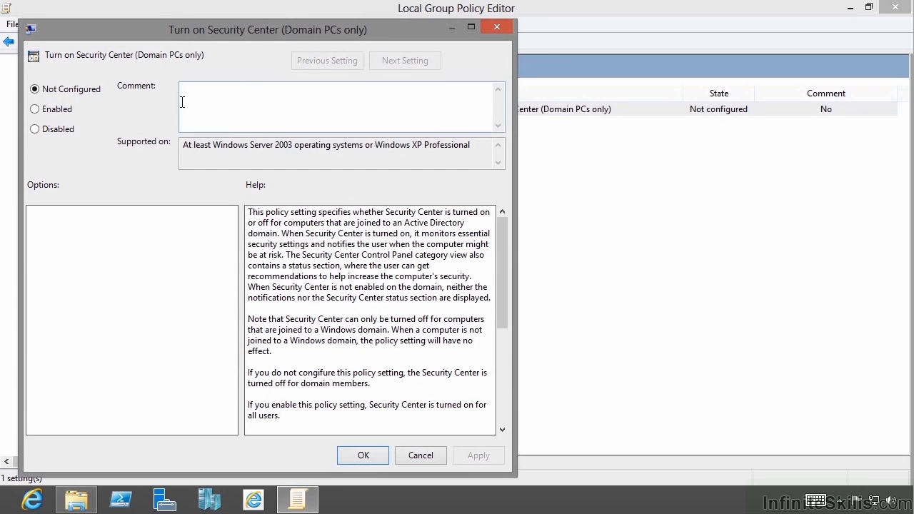
left_click(57, 111)
left_click(480, 457)
left_click(362, 457)
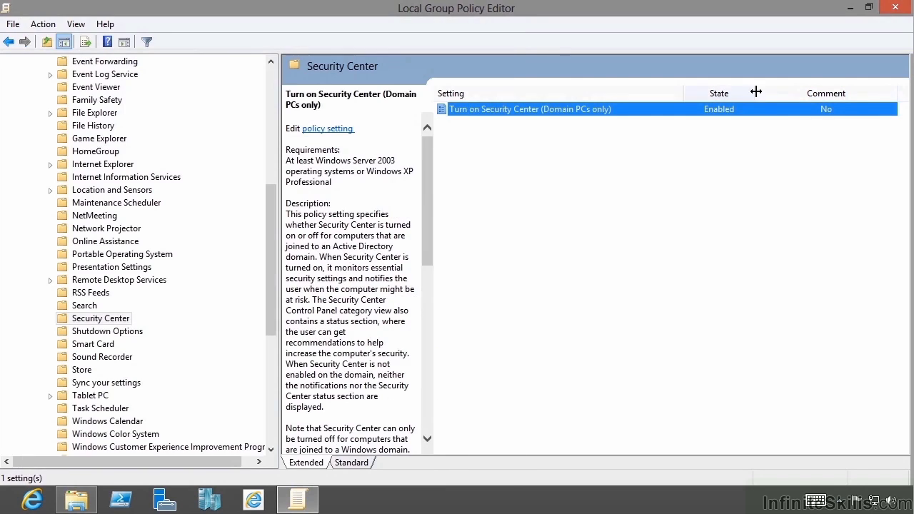